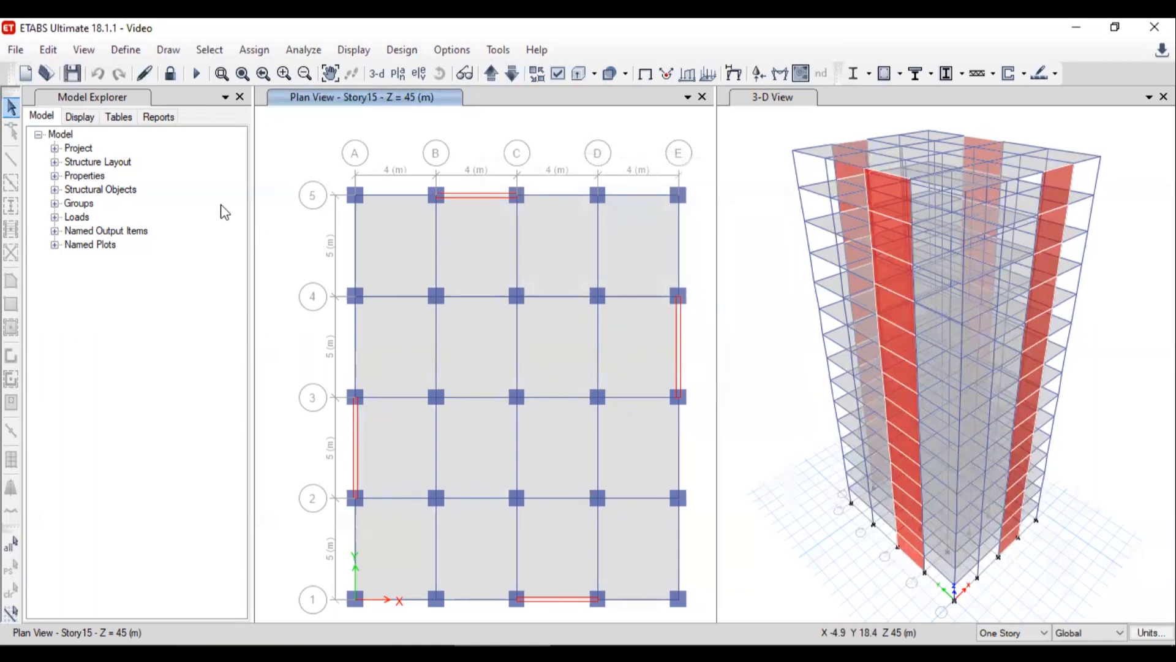
# Start exporting Story5 as a SAFE V12 .f2k file, with floor loads plus column and wall distortions
pyautogui.click(28, 54)
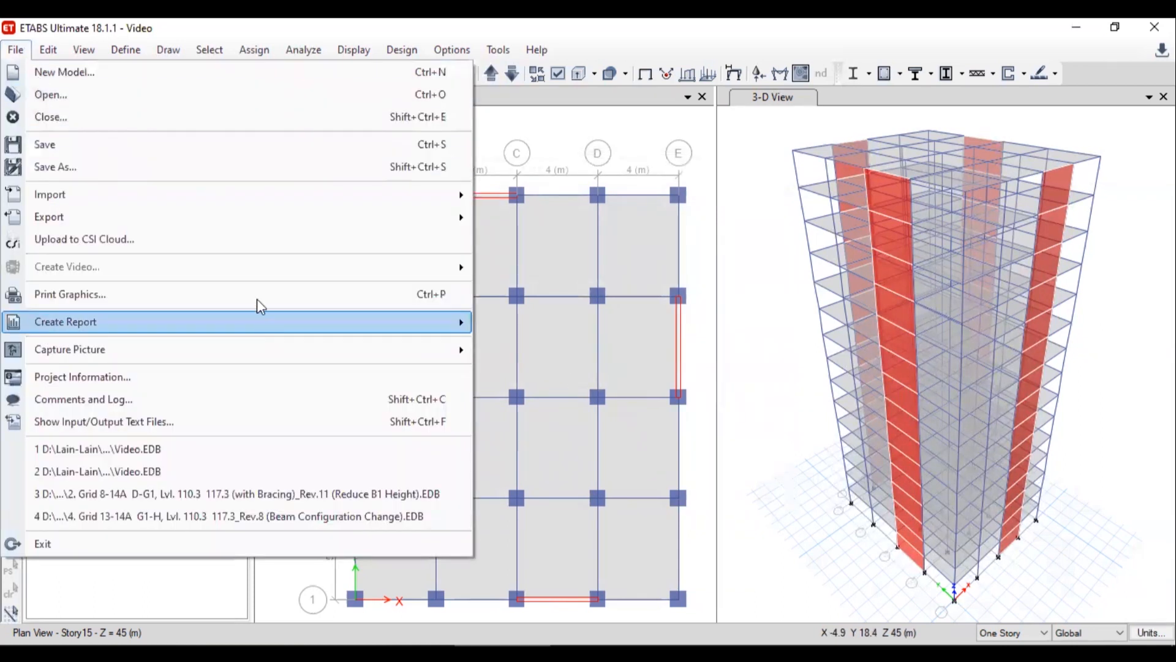
pyautogui.moveTo(278, 224)
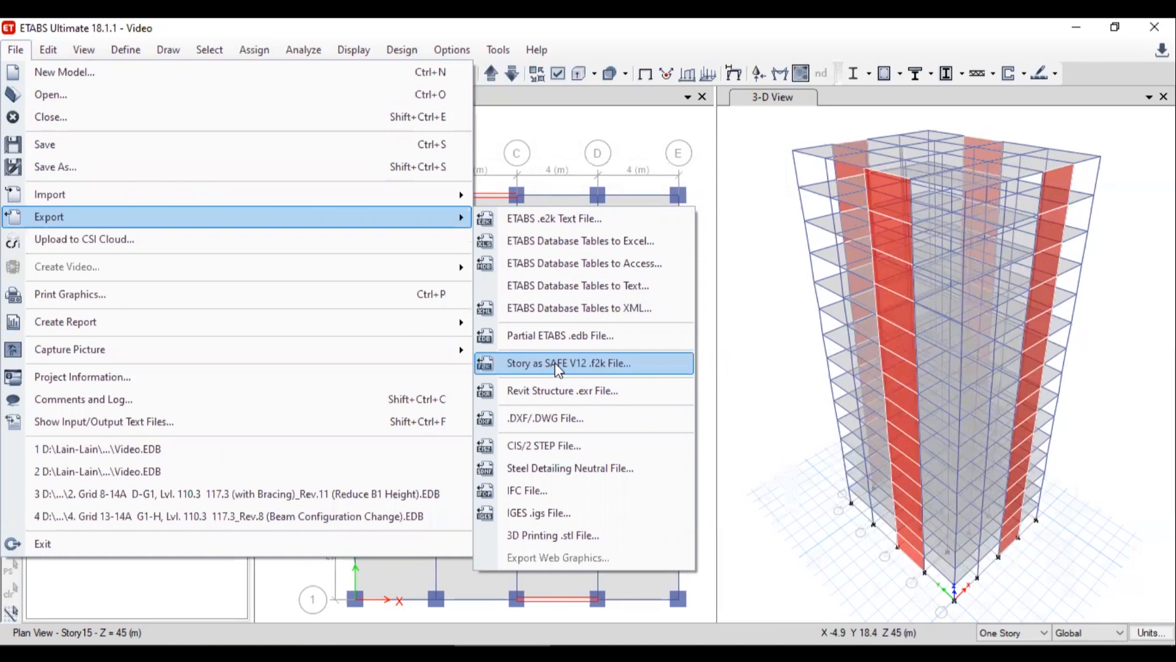
pyautogui.click(580, 368)
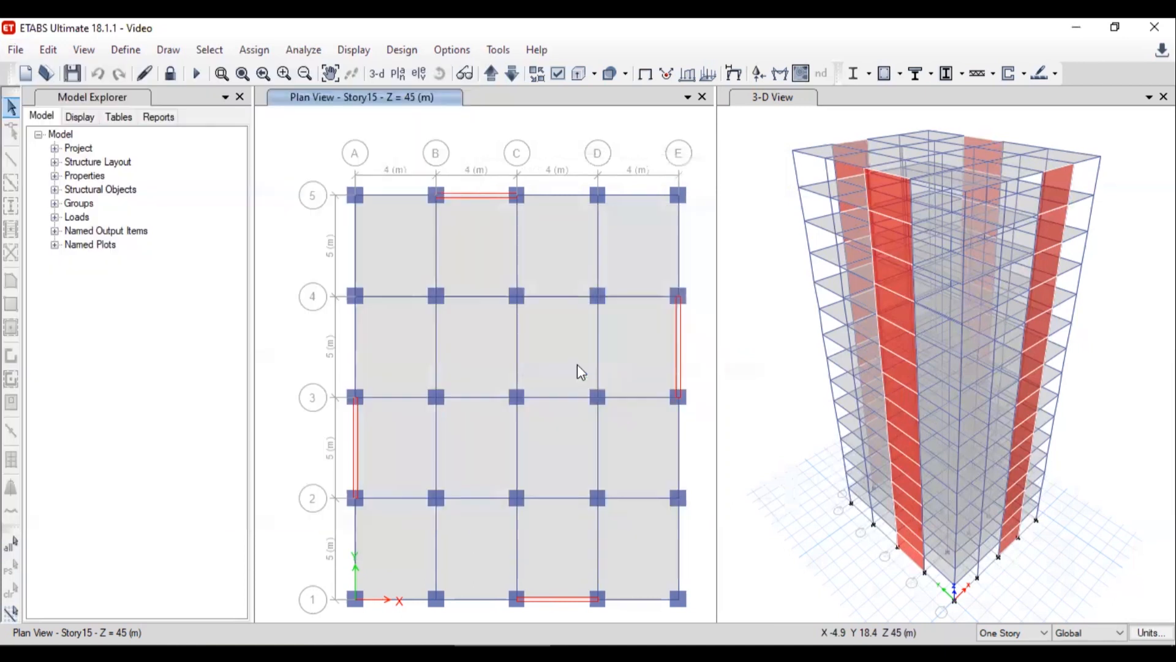
pyautogui.click(642, 225)
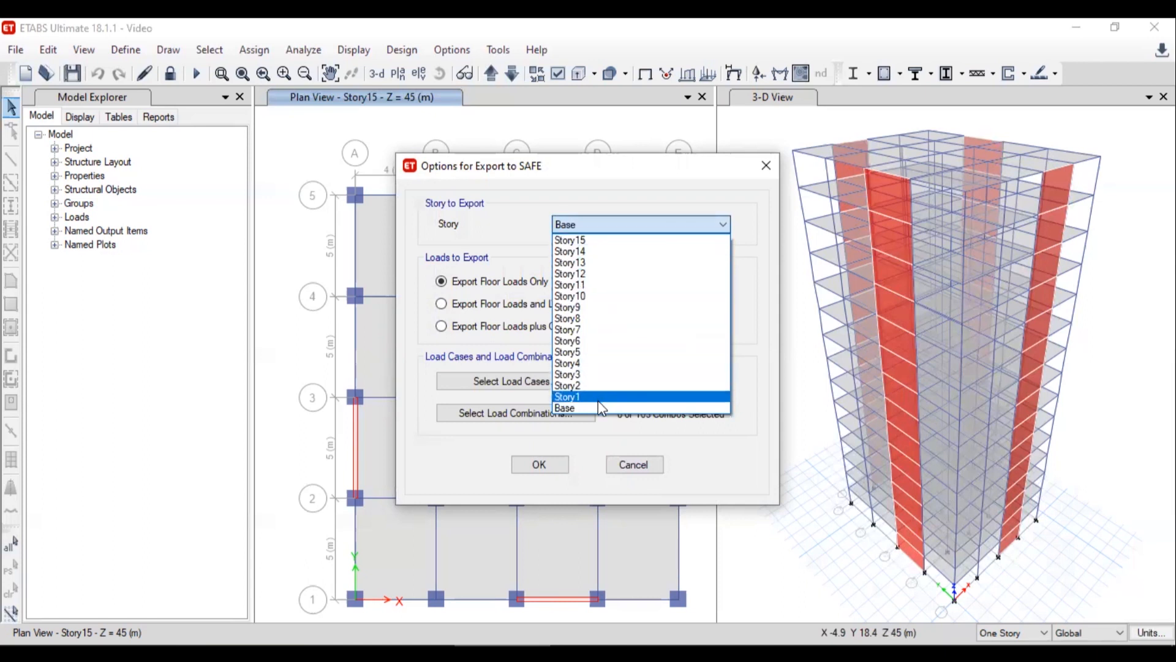
pyautogui.click(586, 354)
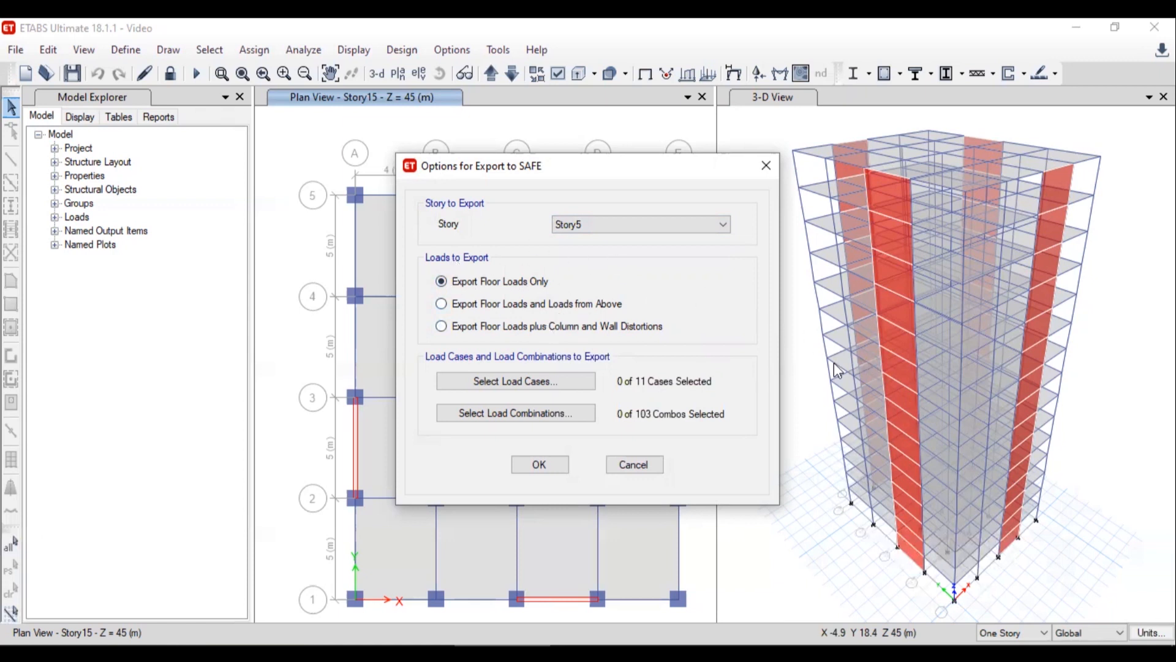
pyautogui.click(510, 305)
pyautogui.click(450, 330)
# Include all load cases in the SAFE export
pyautogui.click(518, 381)
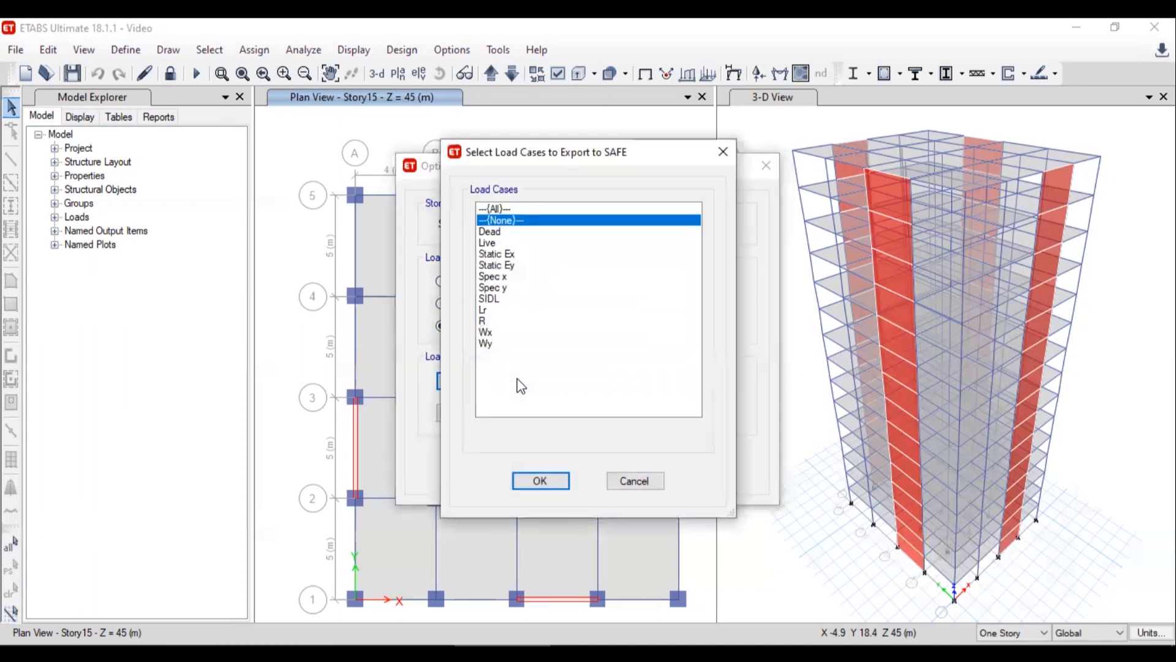
pyautogui.click(494, 209)
pyautogui.click(540, 480)
# Include the load combinations from LRFD 1-1 through LRFD 7-8 in the SAFE export
pyautogui.click(526, 414)
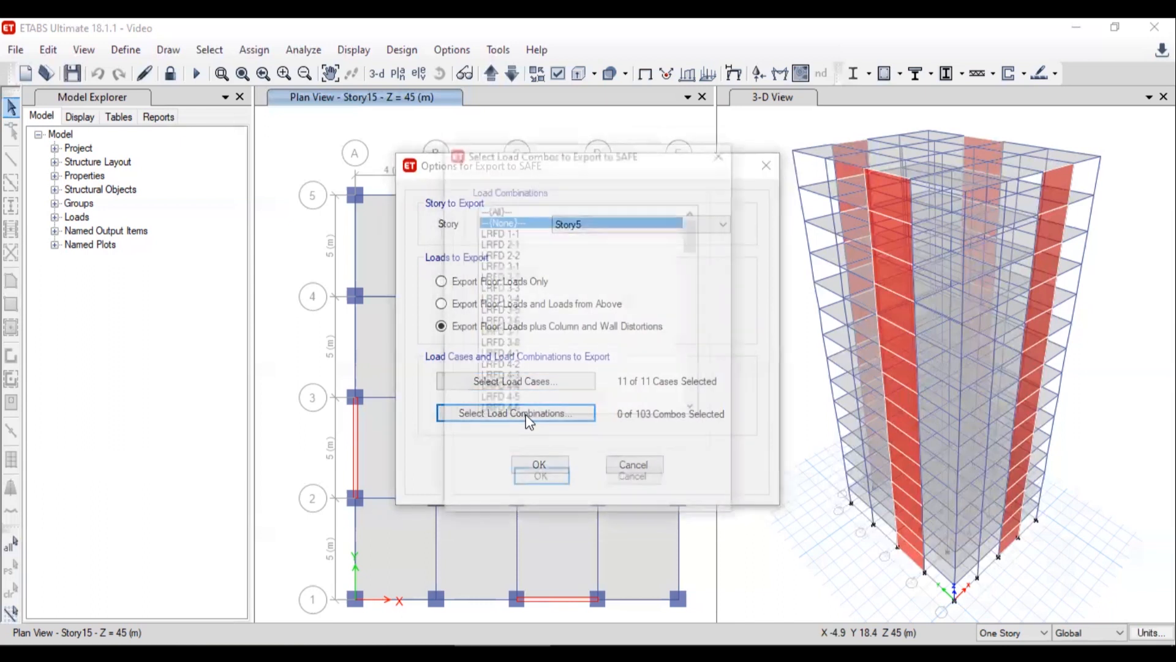
pyautogui.moveTo(689, 241)
pyautogui.mouseDown()
pyautogui.moveTo(692, 327)
pyautogui.moveTo(682, 398)
pyautogui.moveTo(681, 231)
pyautogui.moveTo(670, 409)
pyautogui.moveTo(691, 232)
pyautogui.mouseUp()
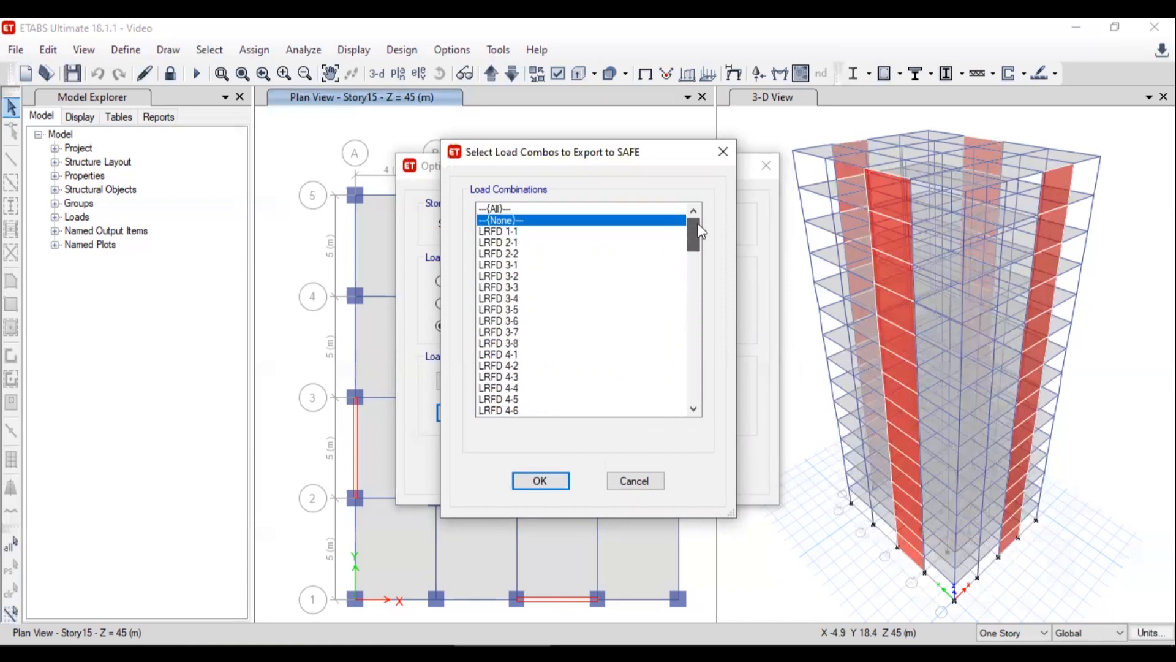
pyautogui.click(568, 243)
pyautogui.click(567, 231)
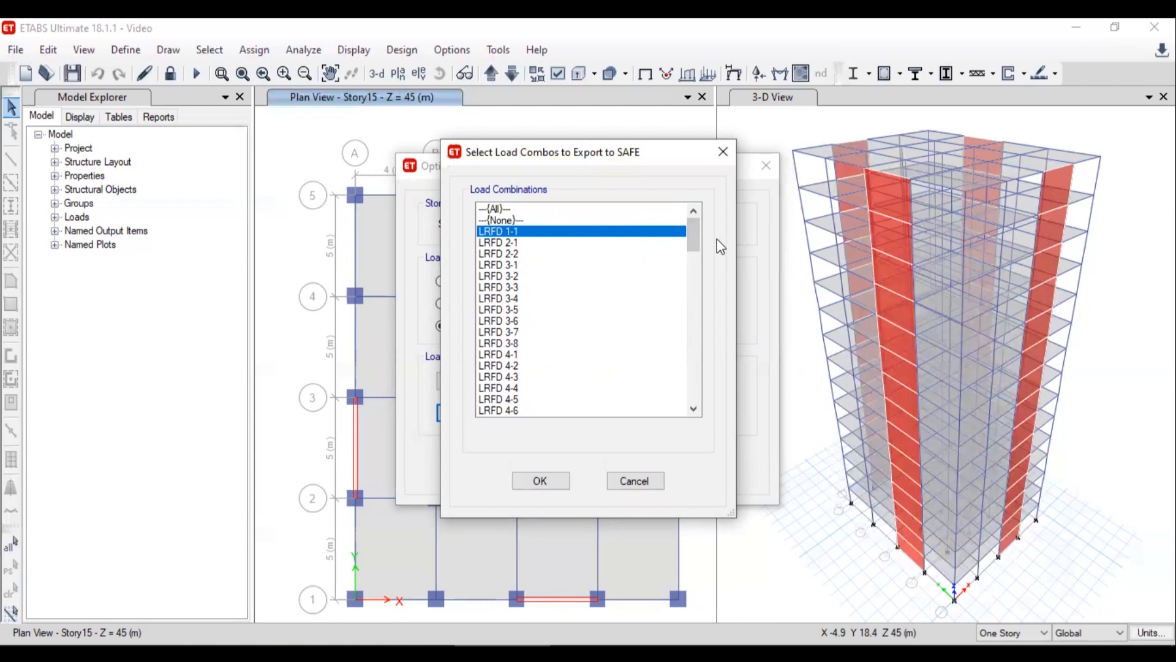
pyautogui.scroll(-6, 623, 301)
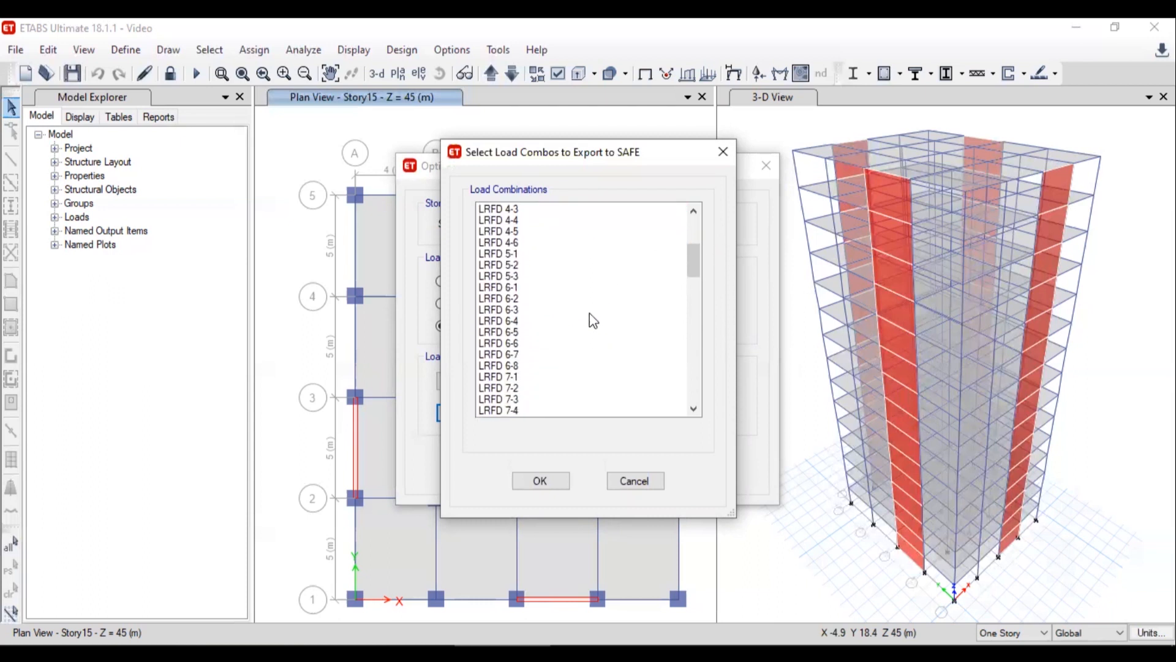
pyautogui.scroll(-3, 572, 346)
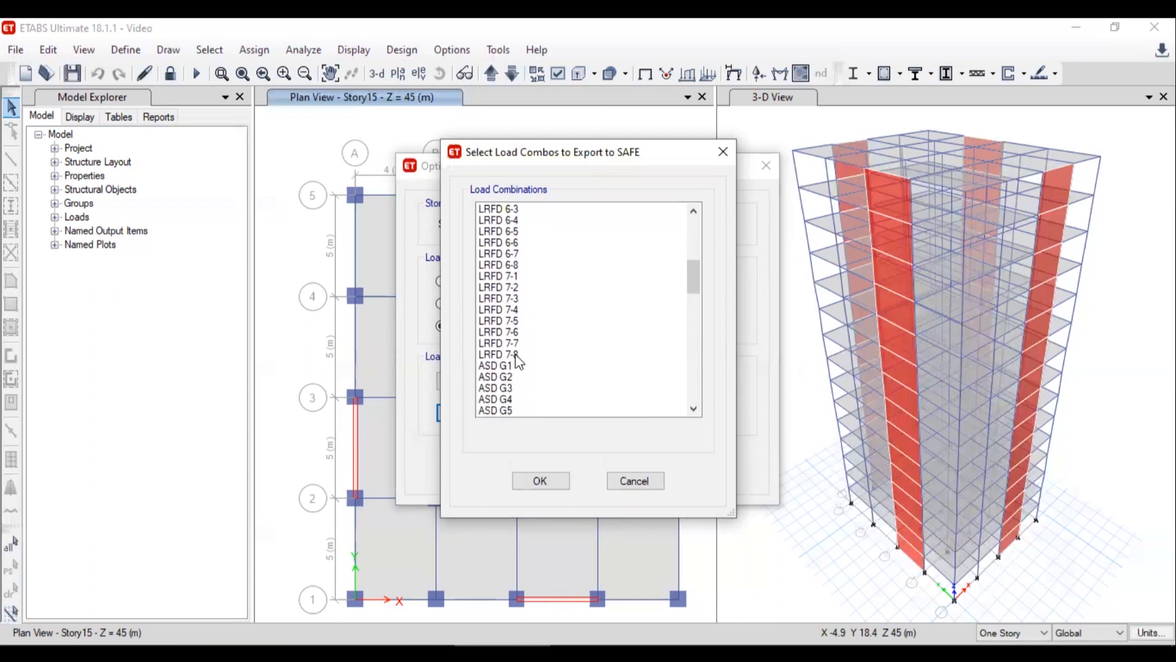
pyautogui.keyDown('shift'); pyautogui.click(513, 358); pyautogui.keyUp('shift')
pyautogui.click(552, 480)
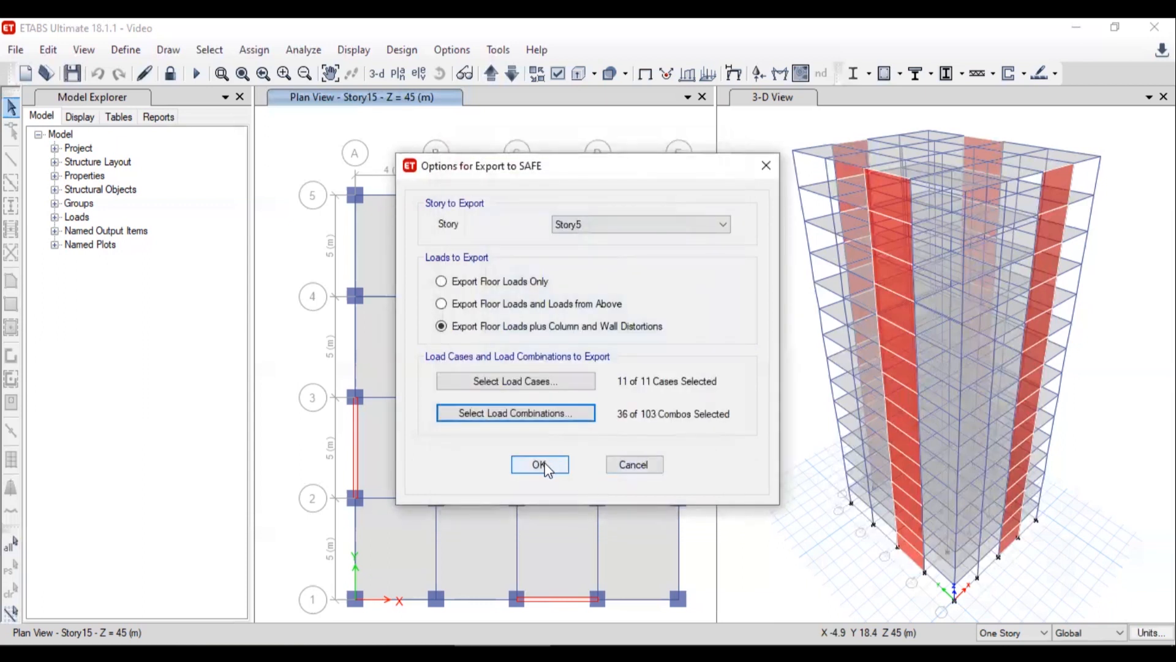
# Confirm the export options and save the SAFE text file as Video.F2K on the Desktop
pyautogui.click(540, 464)
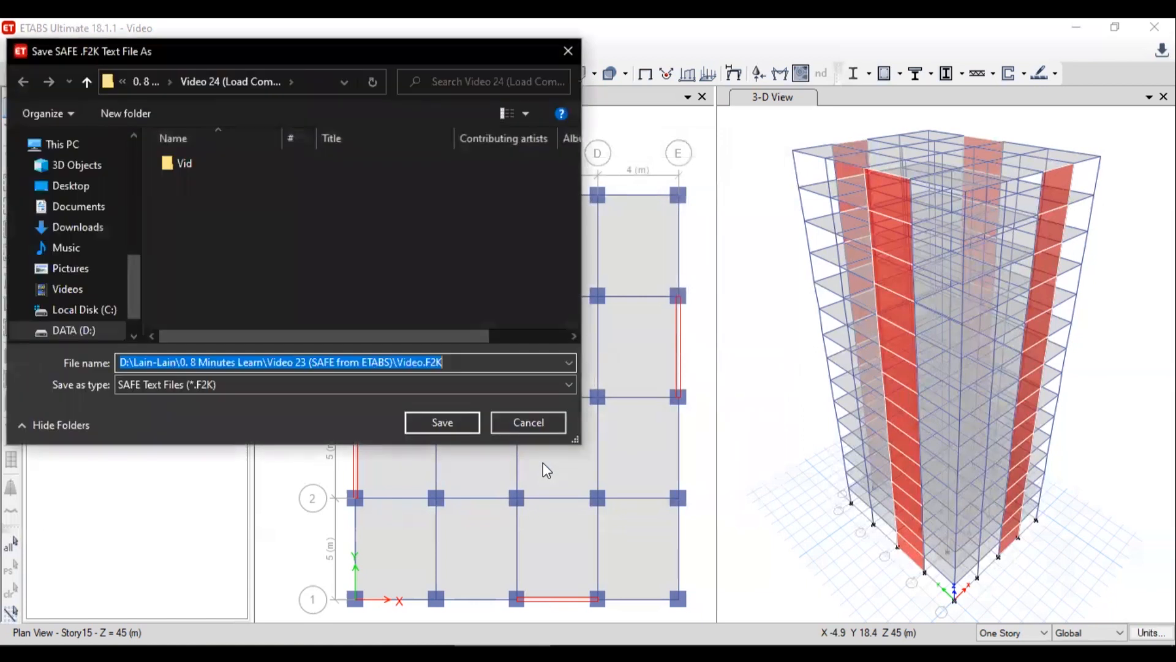
pyautogui.click(102, 189)
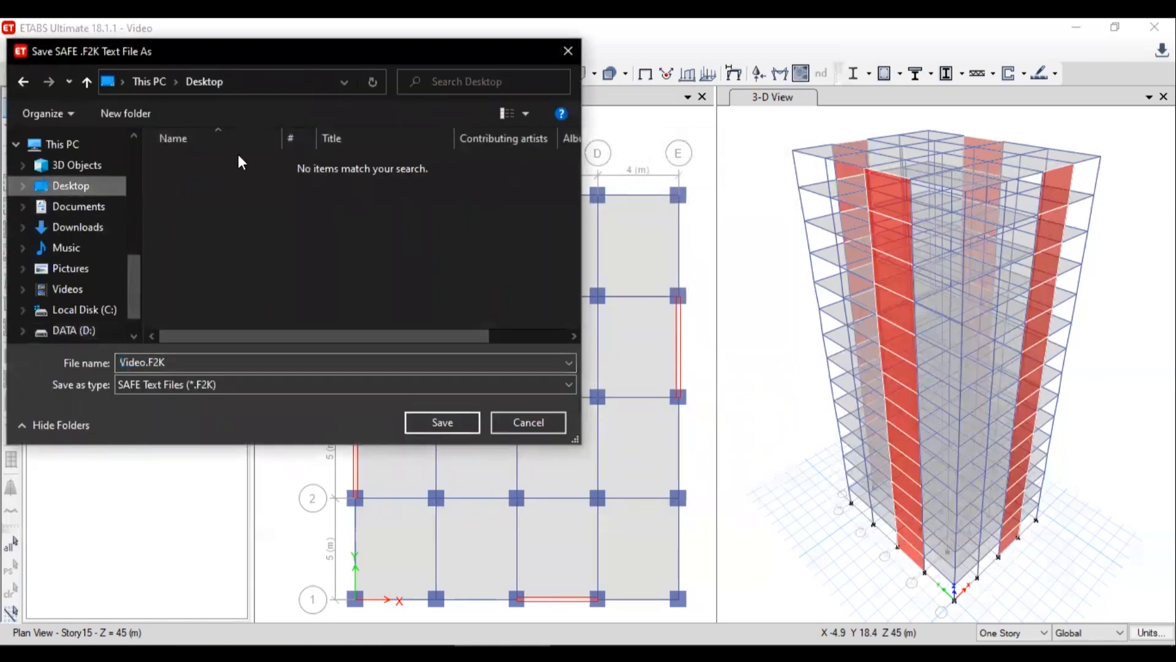
pyautogui.click(433, 416)
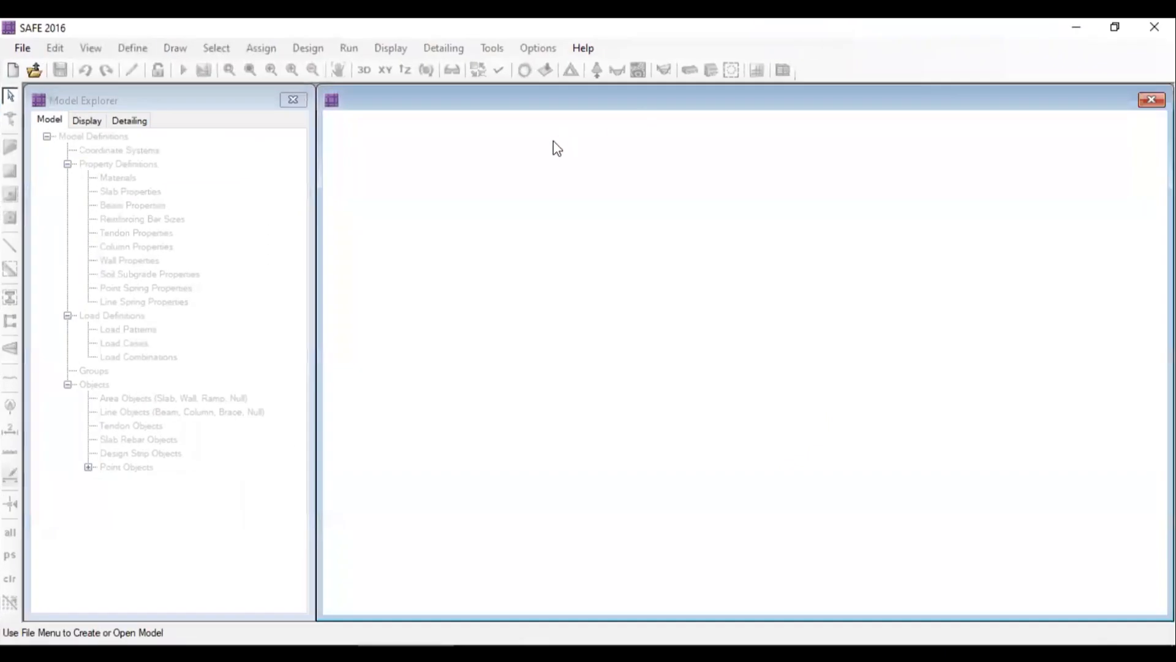
# In SAFE 2016, import the Video.F2K text file from the Desktop
pyautogui.click(24, 49)
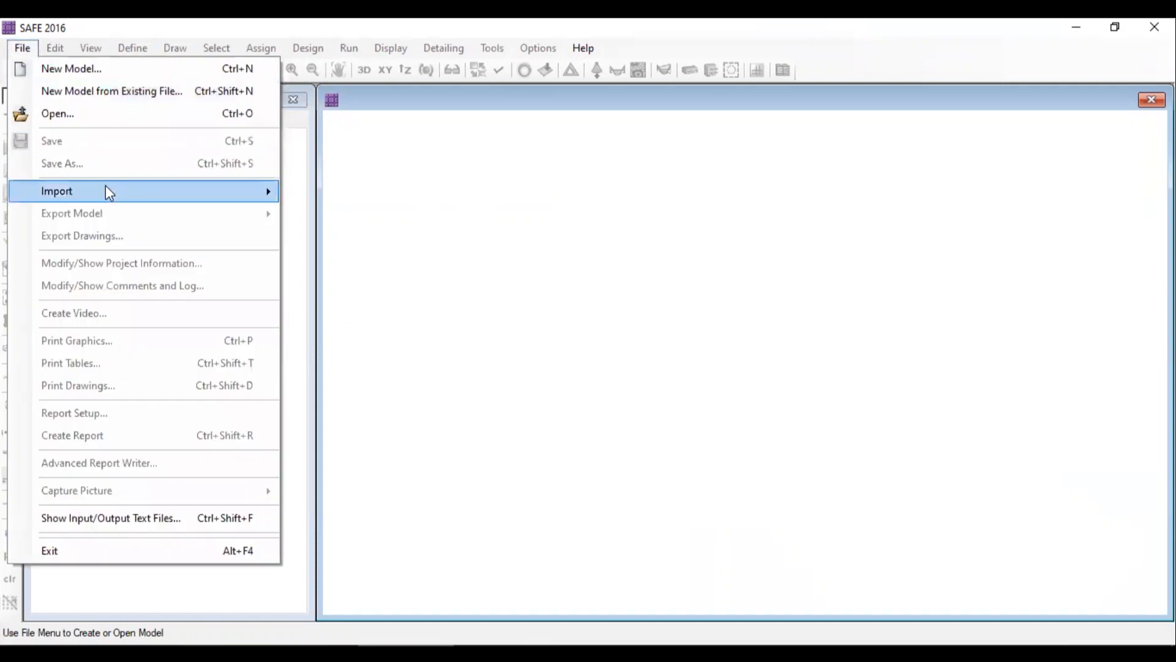
pyautogui.moveTo(137, 196)
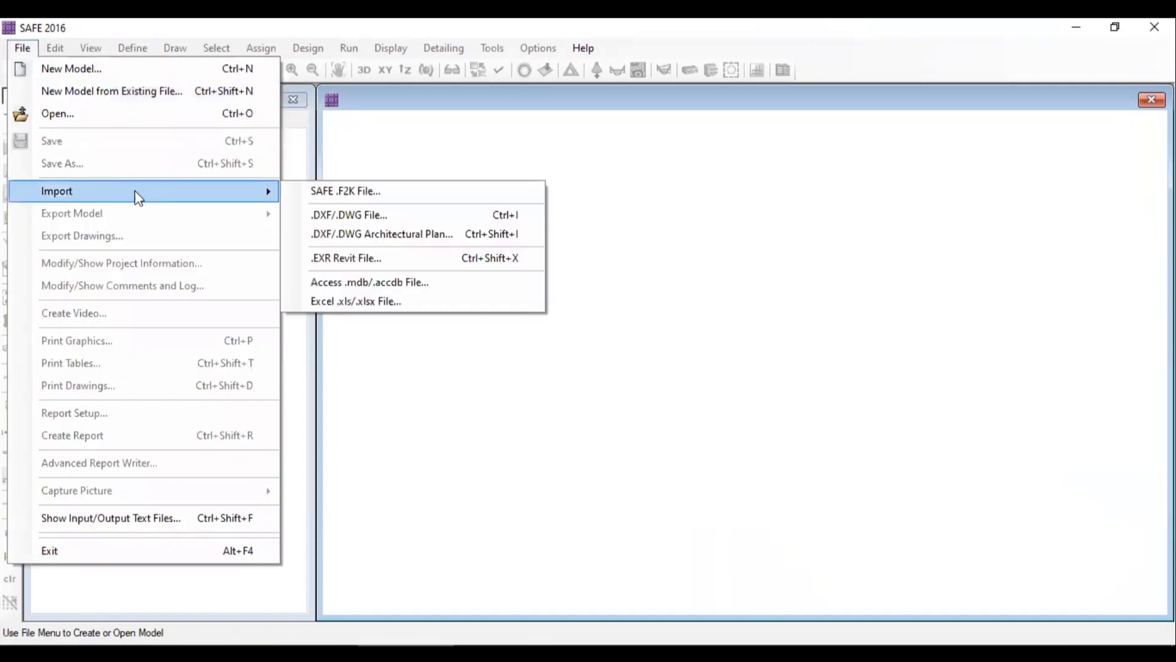
pyautogui.click(348, 192)
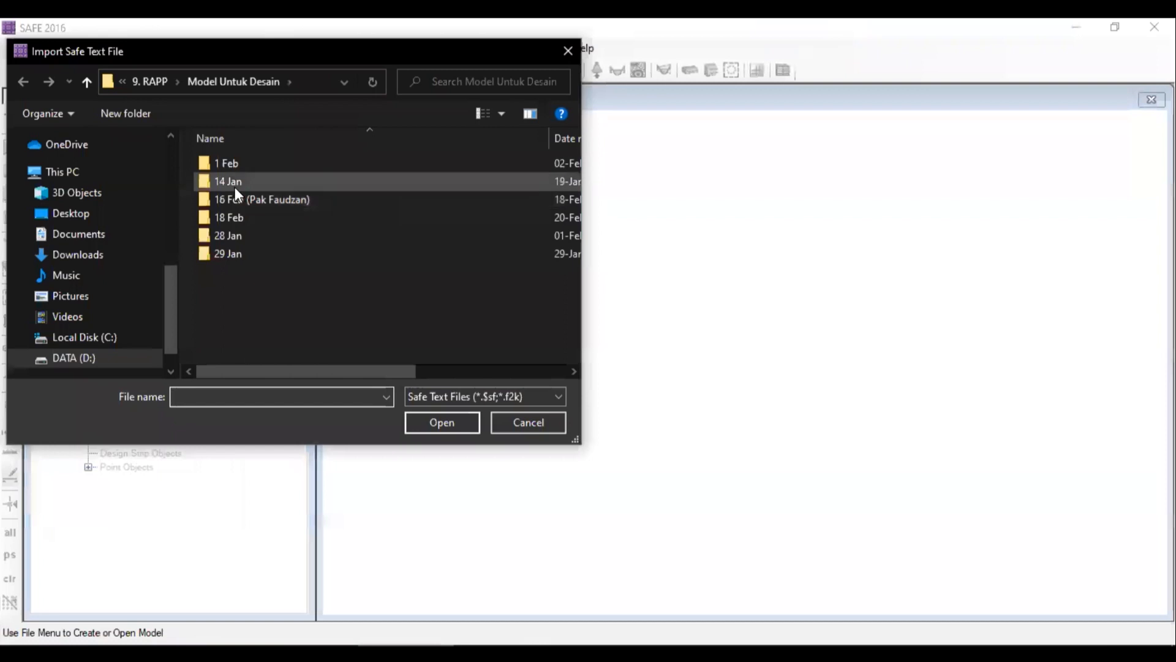
pyautogui.click(90, 213)
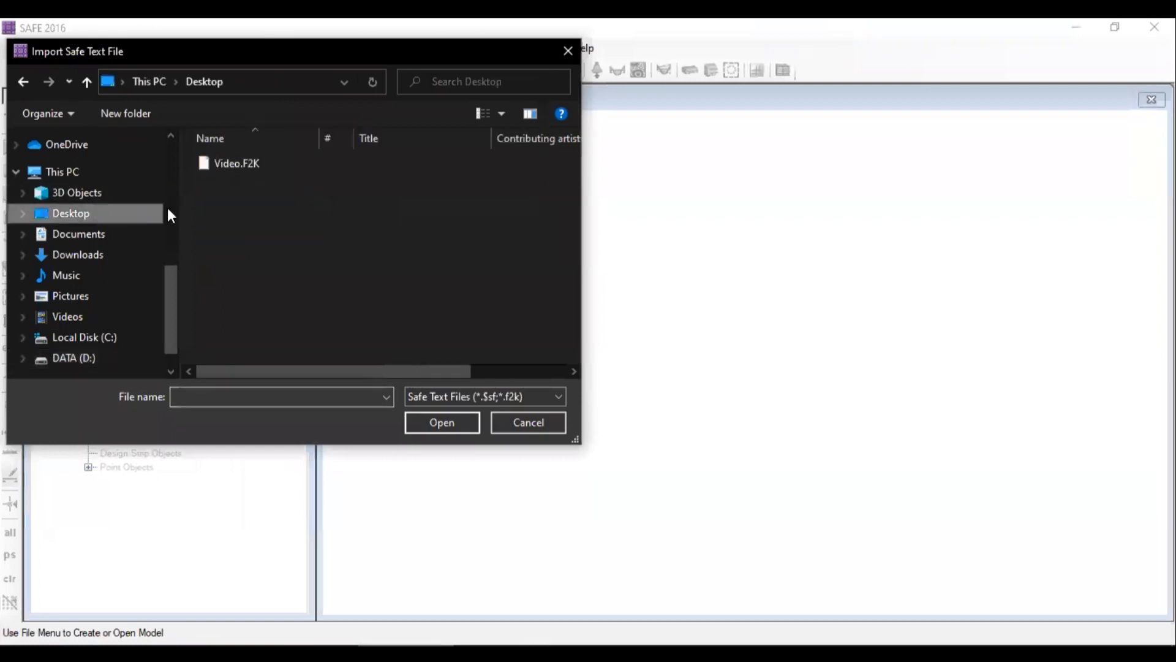
pyautogui.click(245, 176)
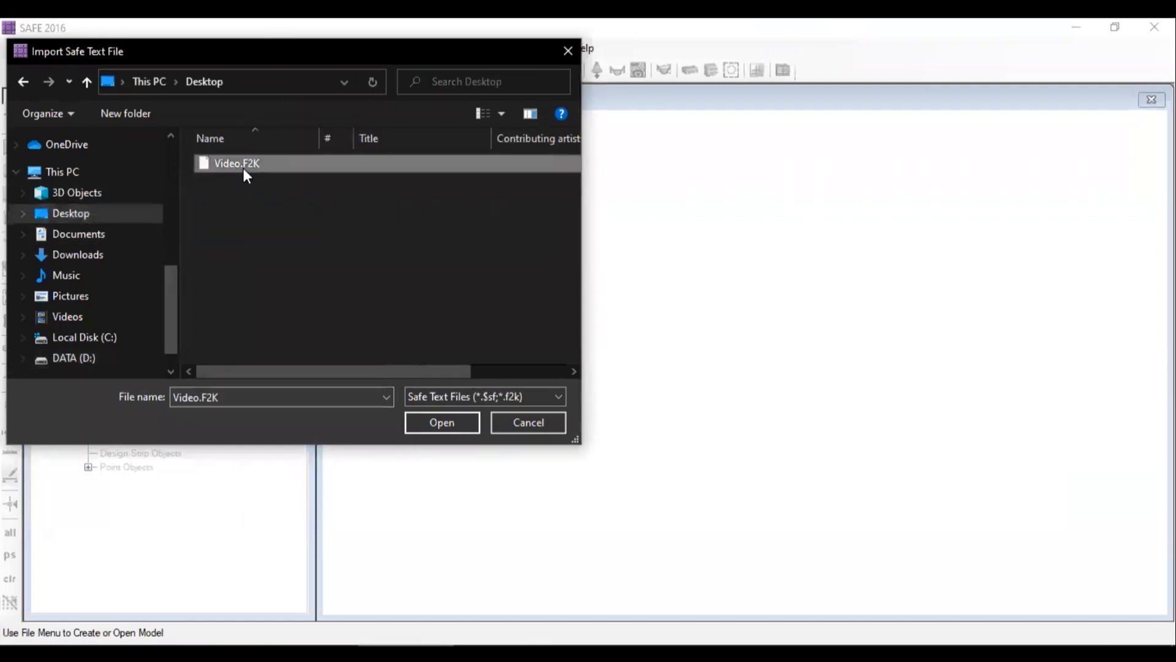
pyautogui.click(448, 417)
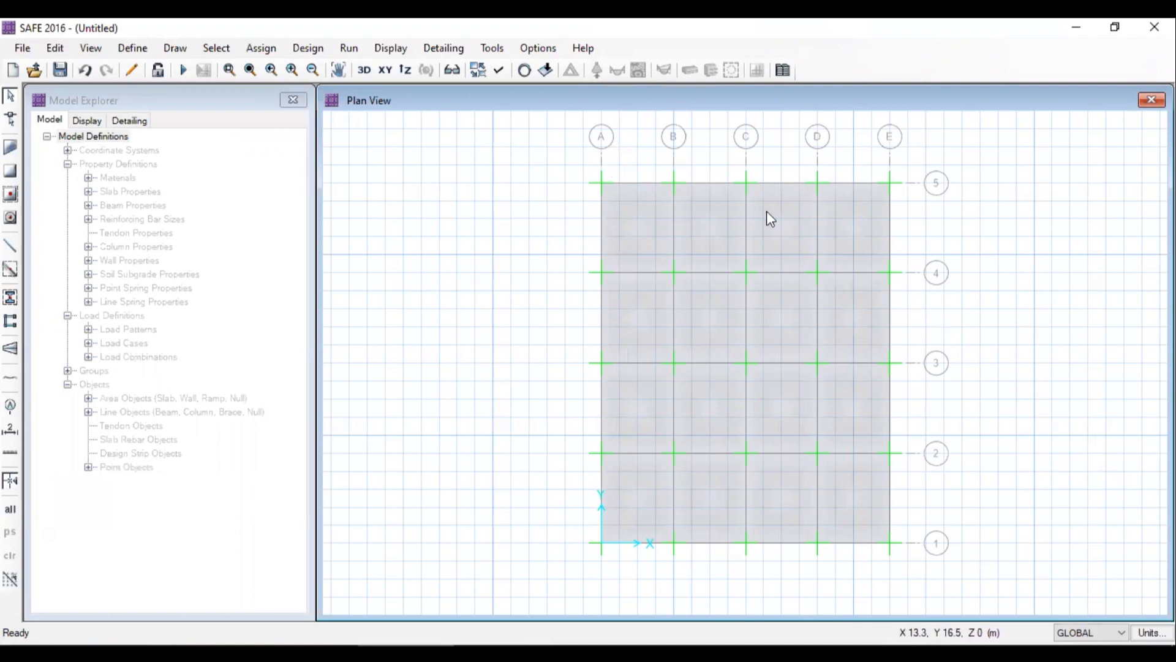
# Inspect the imported floor in 3-D by selecting points and lines along its grid A edge, clear the selection, and return to plan view
pyautogui.click(363, 70)
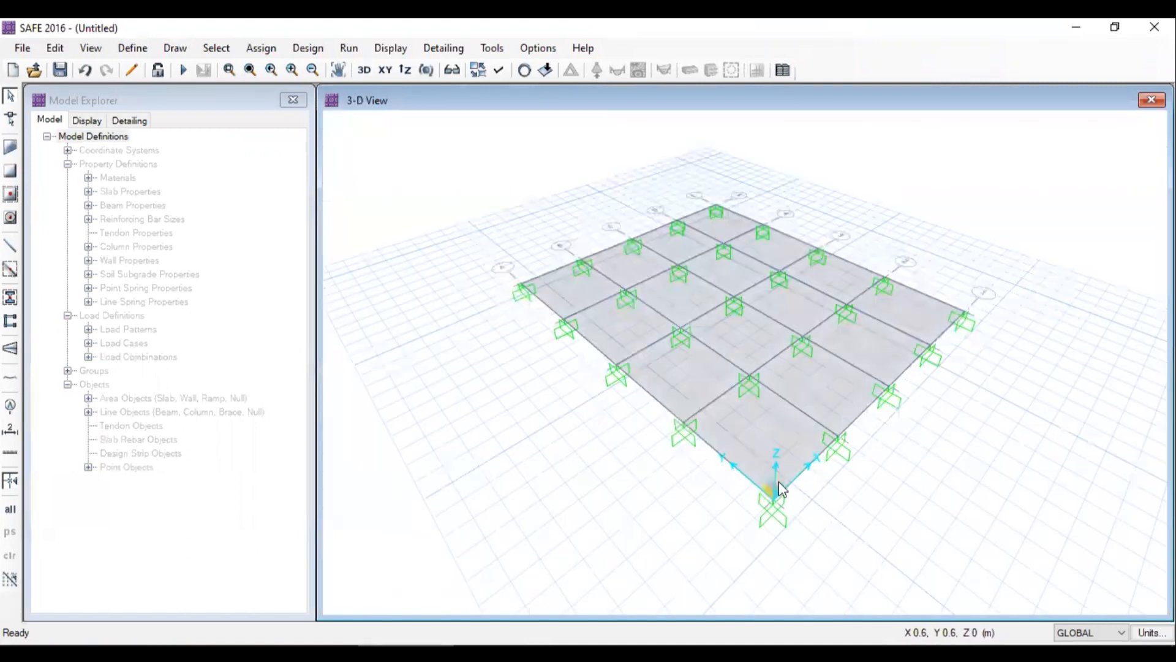
pyautogui.moveTo(663, 428); pyautogui.dragTo(583, 359)
pyautogui.moveTo(662, 411); pyautogui.dragTo(697, 447)
pyautogui.click(722, 461)
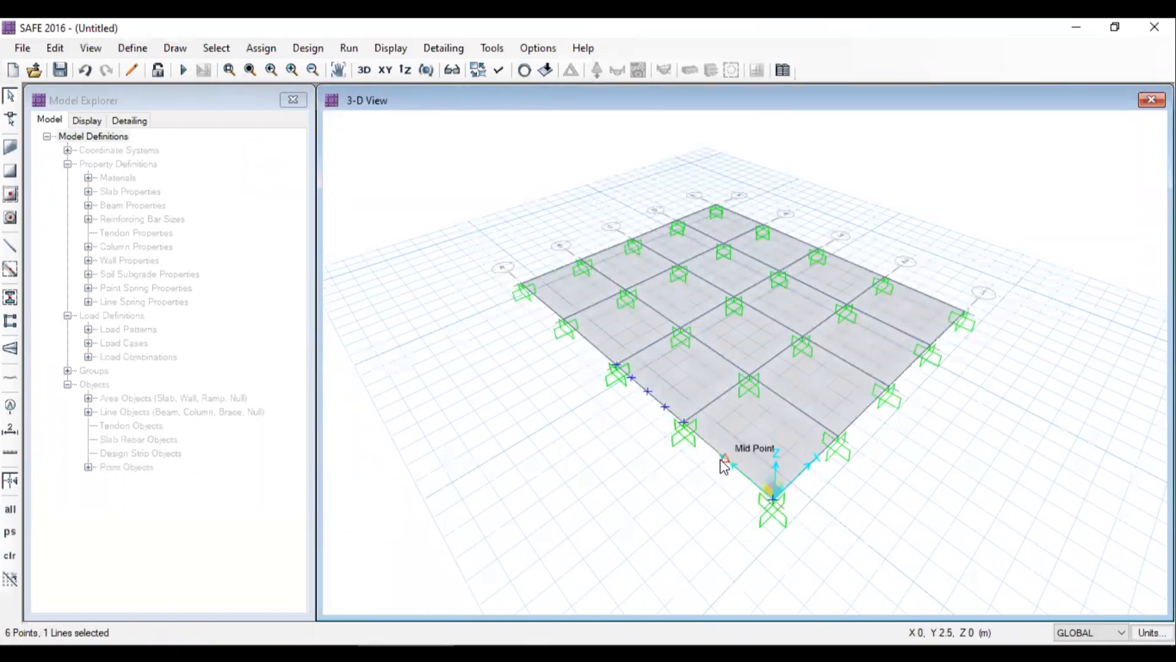
pyautogui.click(755, 485)
pyautogui.click(664, 409)
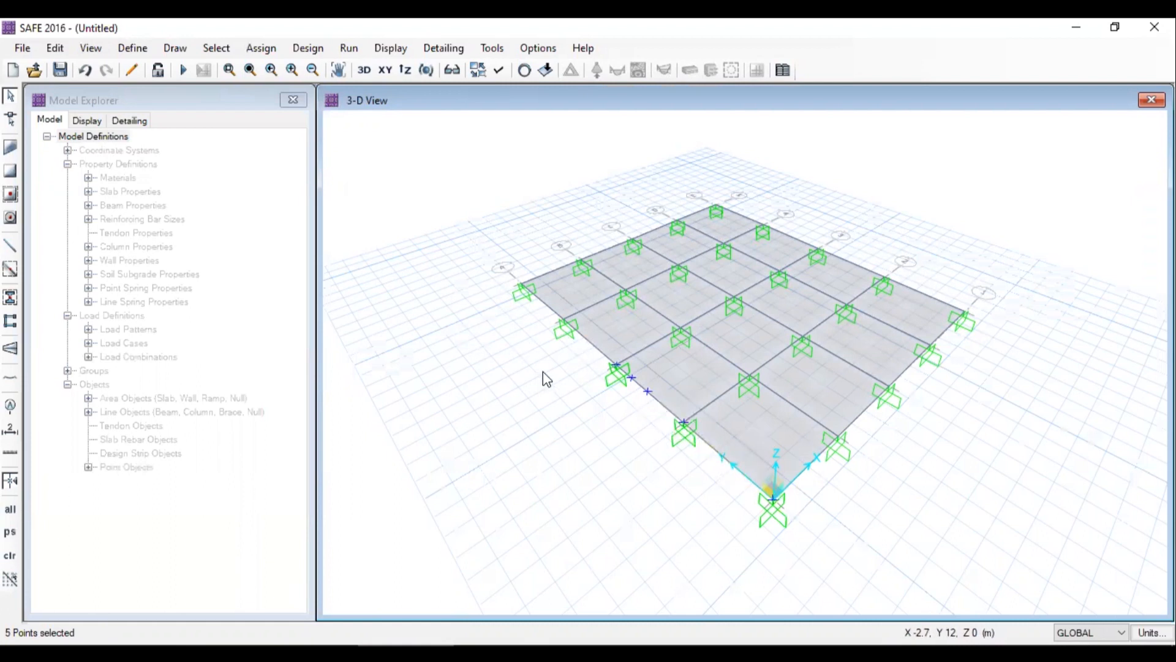
pyautogui.press('Escape')
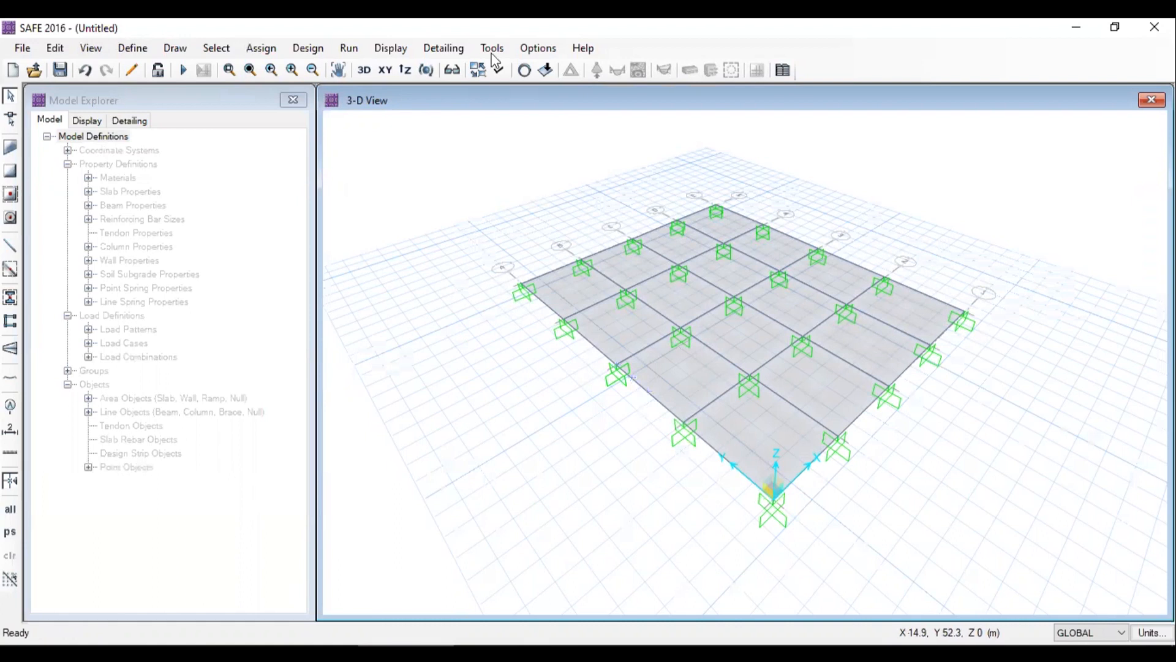
pyautogui.click(385, 69)
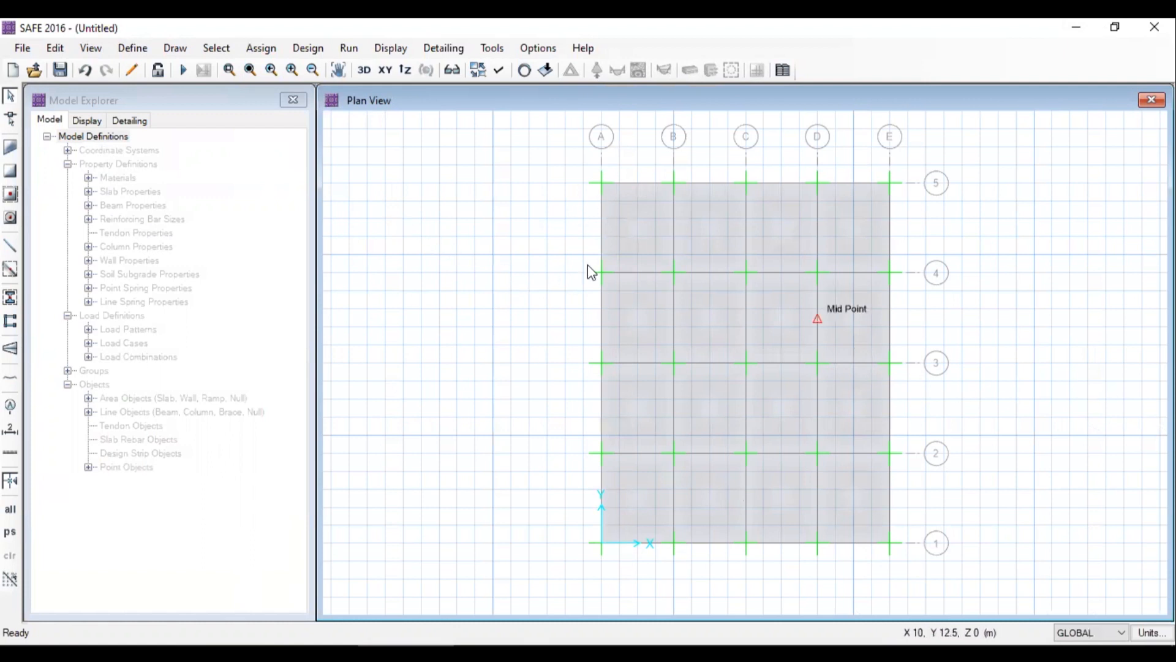
# Add layer A design strips along the GLOBAL grid lines in the X direction, including middle strips, with automatic strip width
pyautogui.click(64, 52)
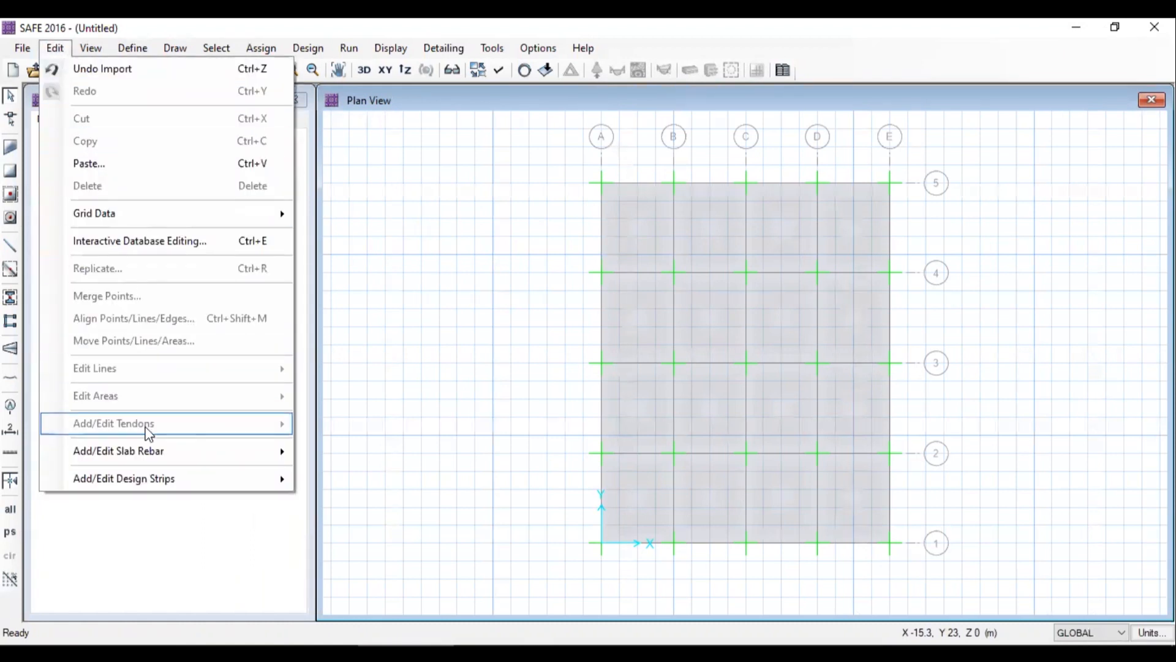
pyautogui.moveTo(99, 482)
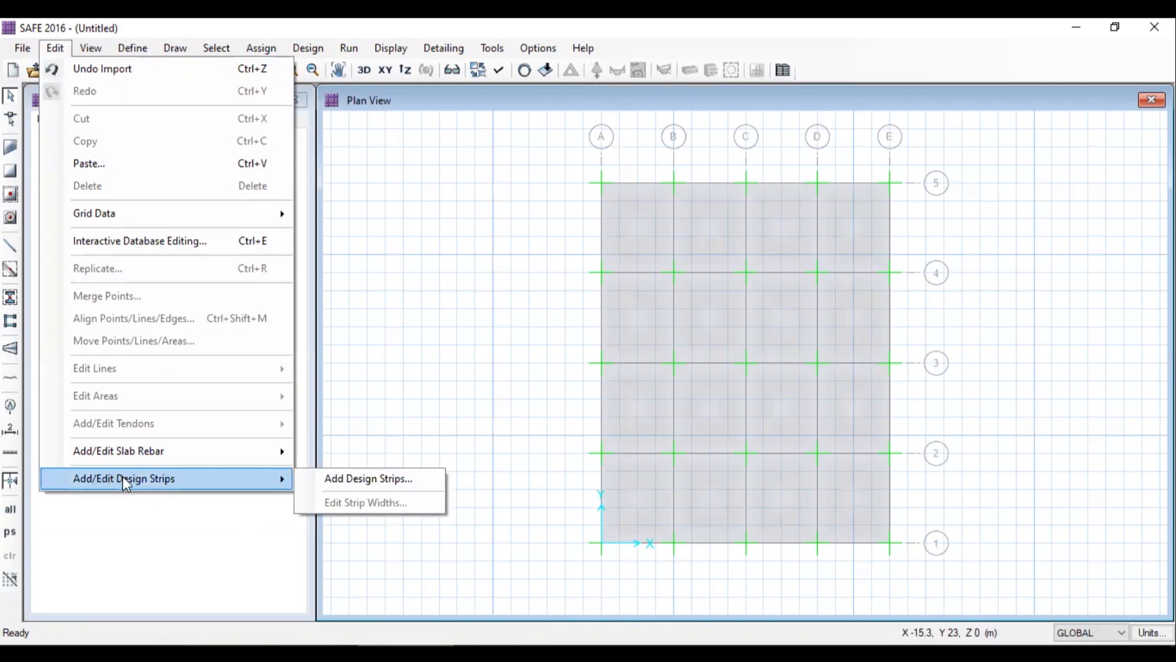
pyautogui.click(335, 478)
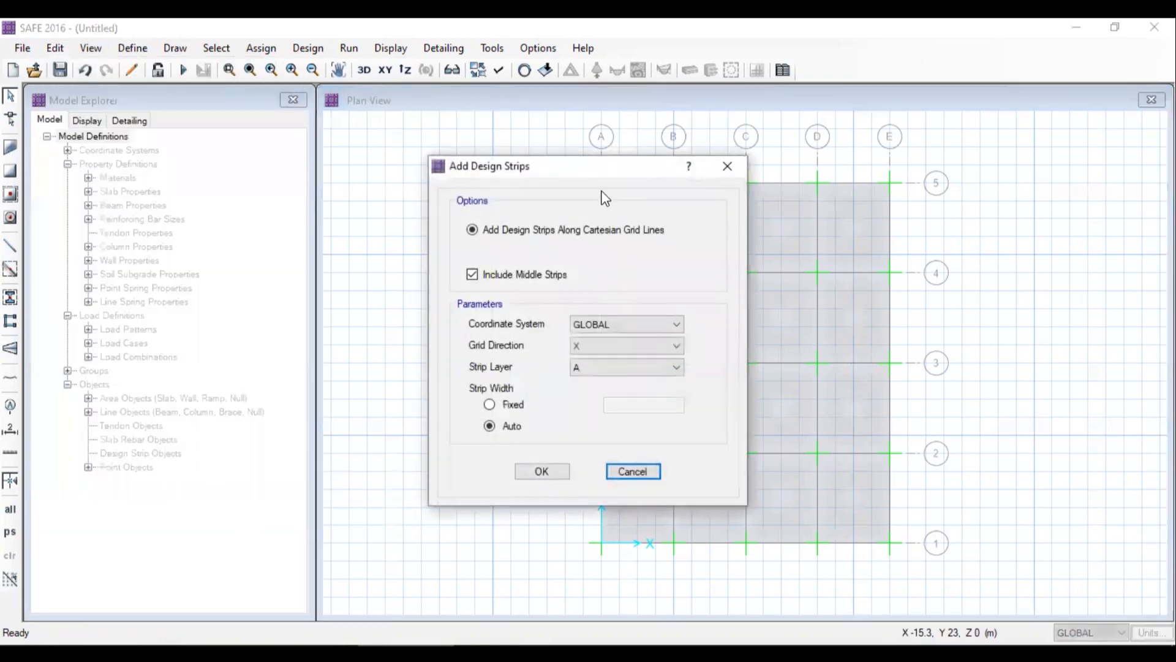
pyautogui.moveTo(584, 173); pyautogui.dragTo(310, 147)
pyautogui.click(264, 255)
pyautogui.click(264, 255)
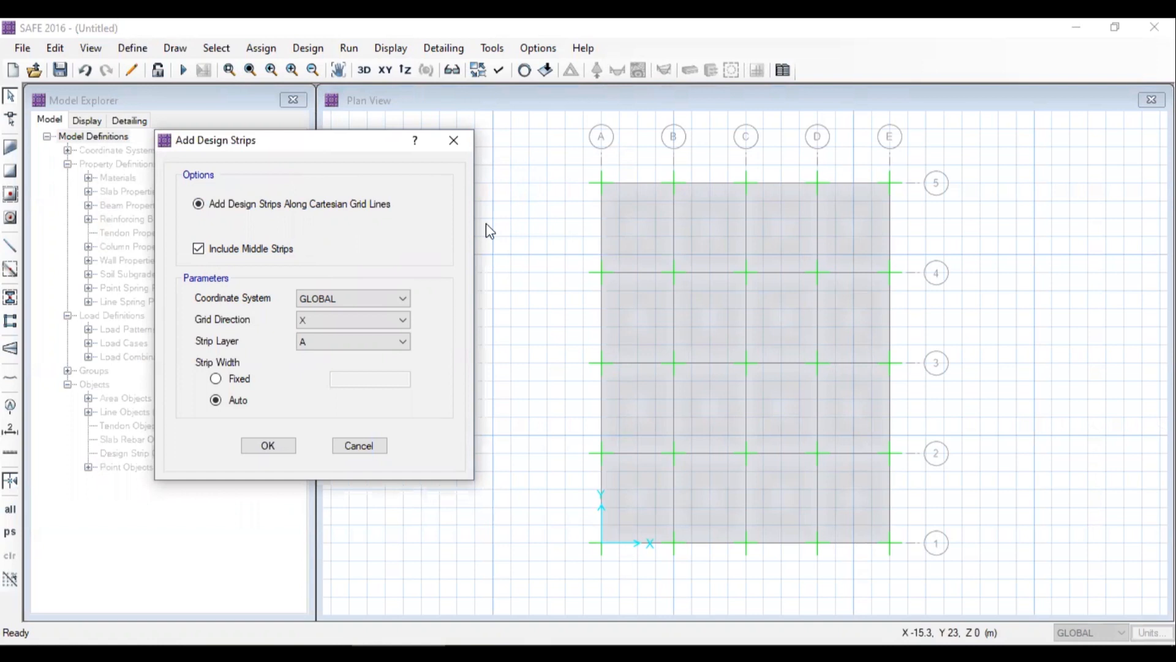
pyautogui.click(315, 319)
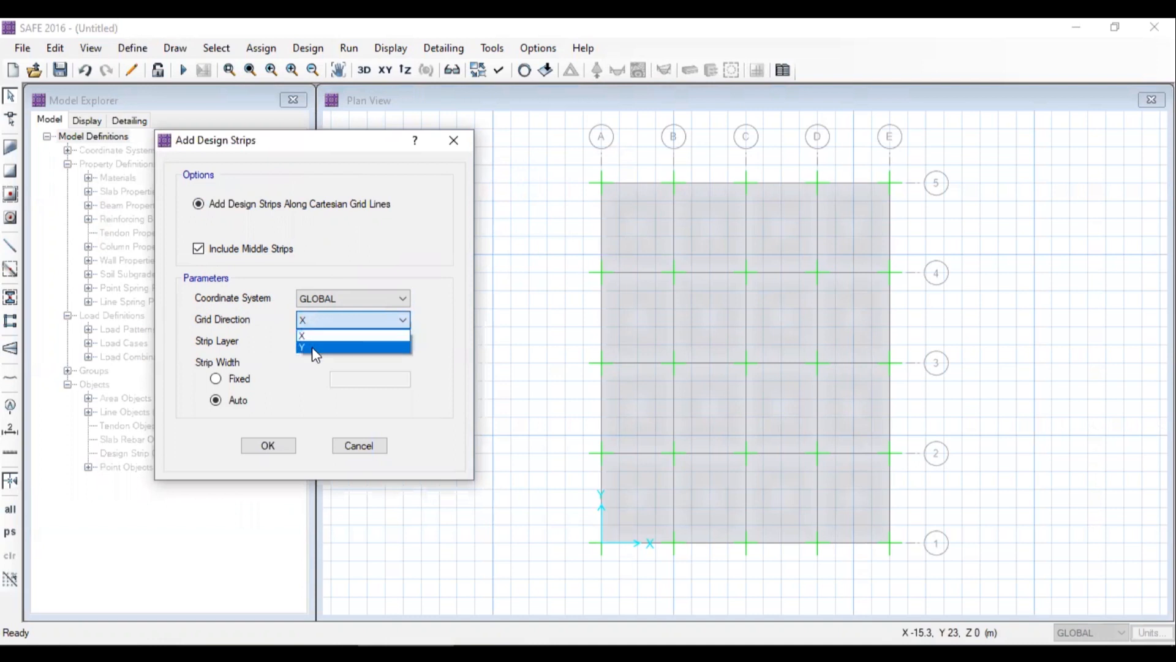
pyautogui.click(312, 335)
pyautogui.click(312, 341)
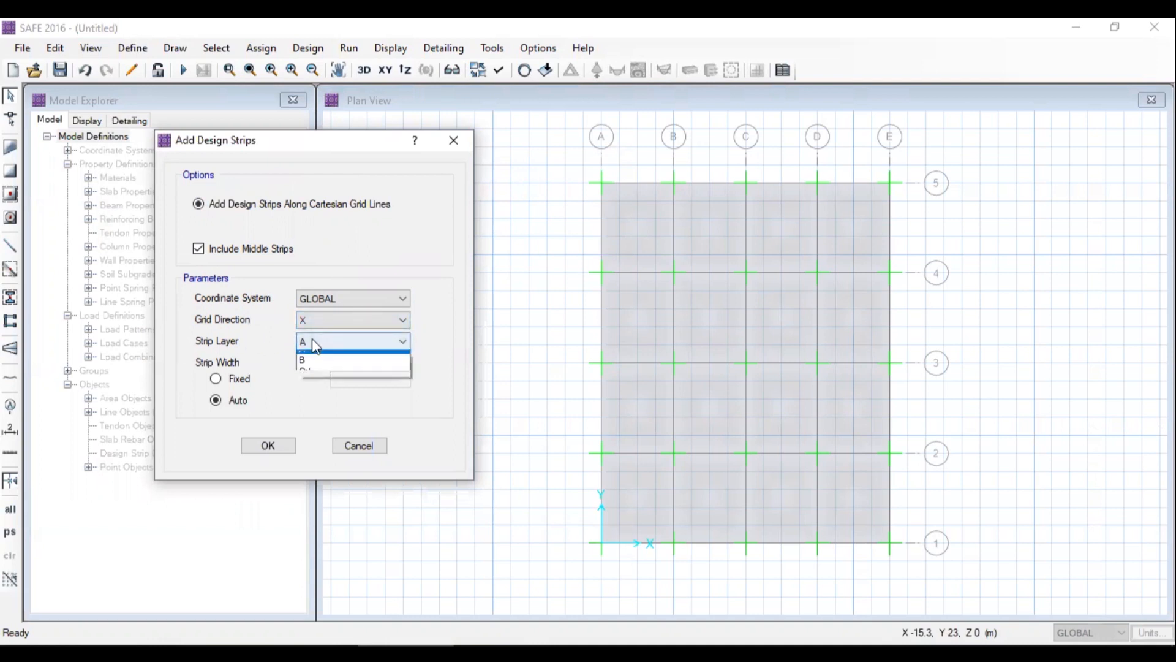
pyautogui.click(305, 360)
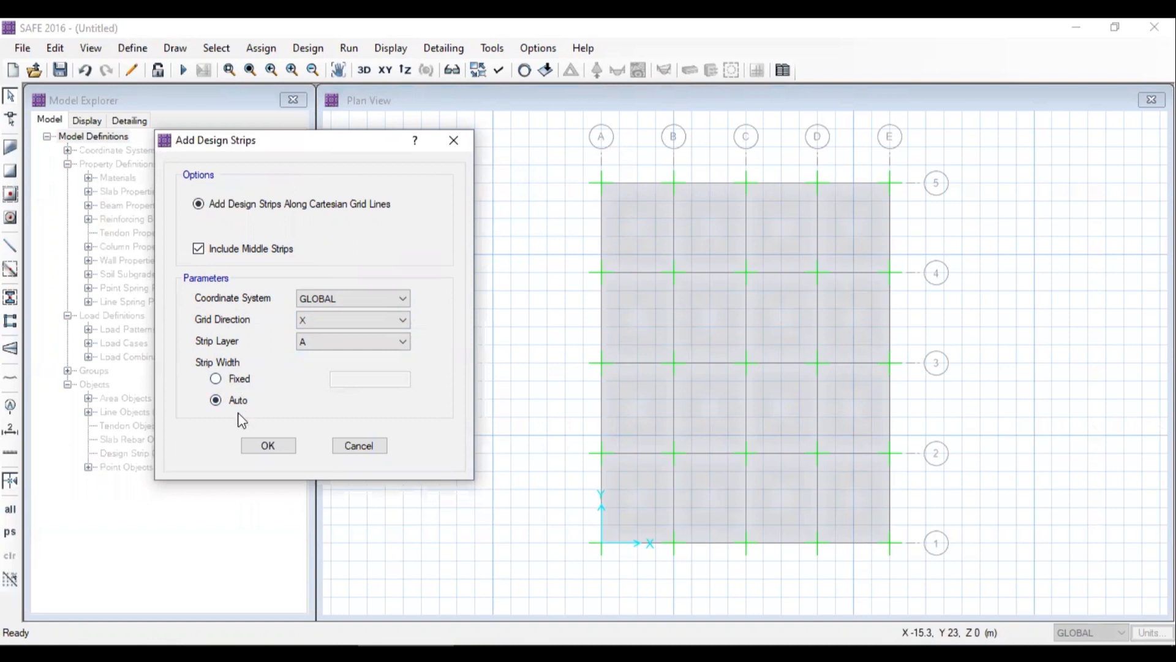
pyautogui.click(269, 445)
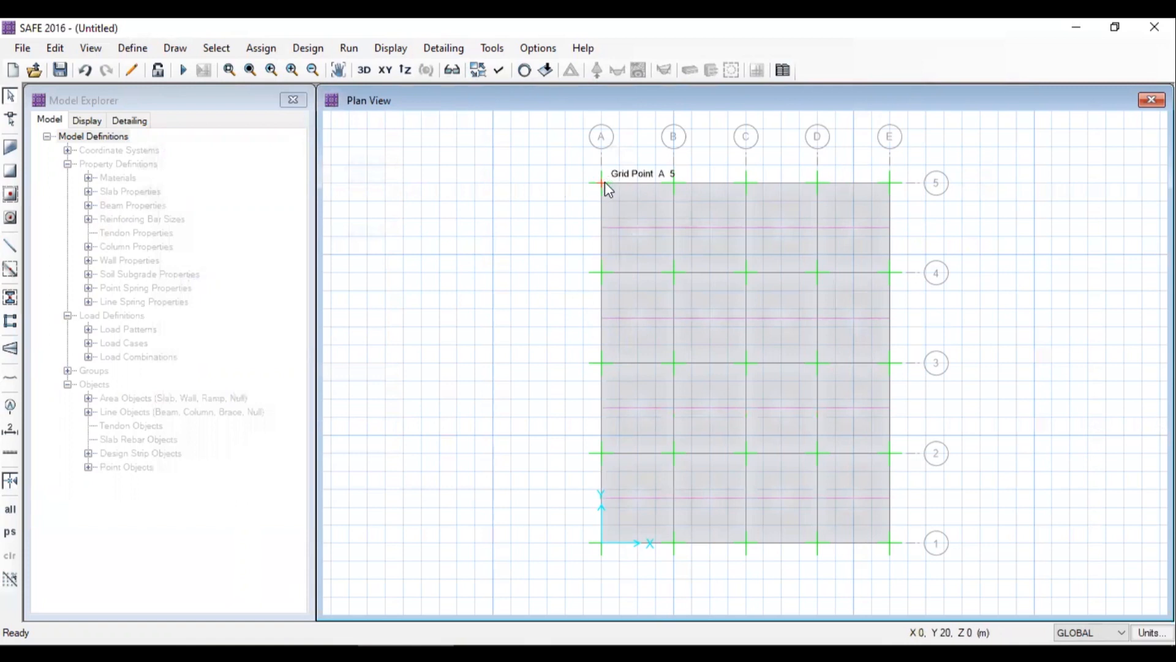
# Inspect the design strips in the X direction by window-selecting the rows along grids 5 and 4 and the middle strips, and clear the selection
pyautogui.moveTo(575, 157); pyautogui.dragTo(629, 203)
pyautogui.moveTo(903, 171); pyautogui.dragTo(873, 199)
pyautogui.moveTo(532, 158); pyautogui.dragTo(936, 189)
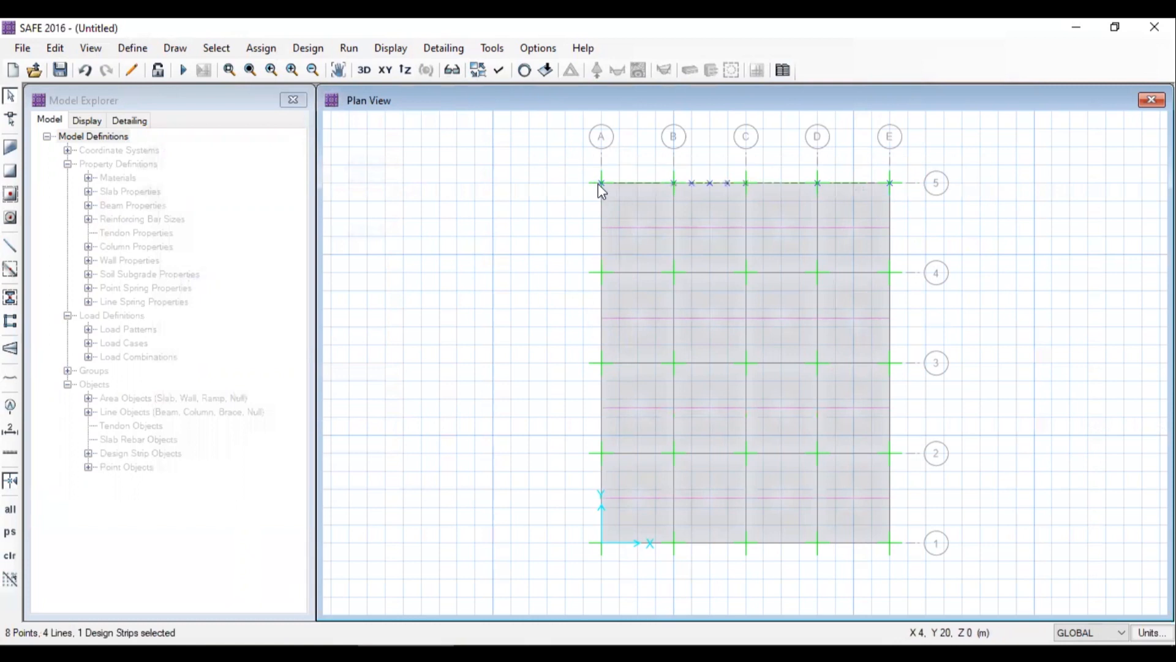
pyautogui.moveTo(560, 224); pyautogui.dragTo(1006, 239)
pyautogui.moveTo(561, 256); pyautogui.dragTo(1024, 296)
pyautogui.moveTo(547, 311); pyautogui.dragTo(959, 358)
pyautogui.moveTo(559, 336); pyautogui.dragTo(960, 379)
pyautogui.press('Escape')
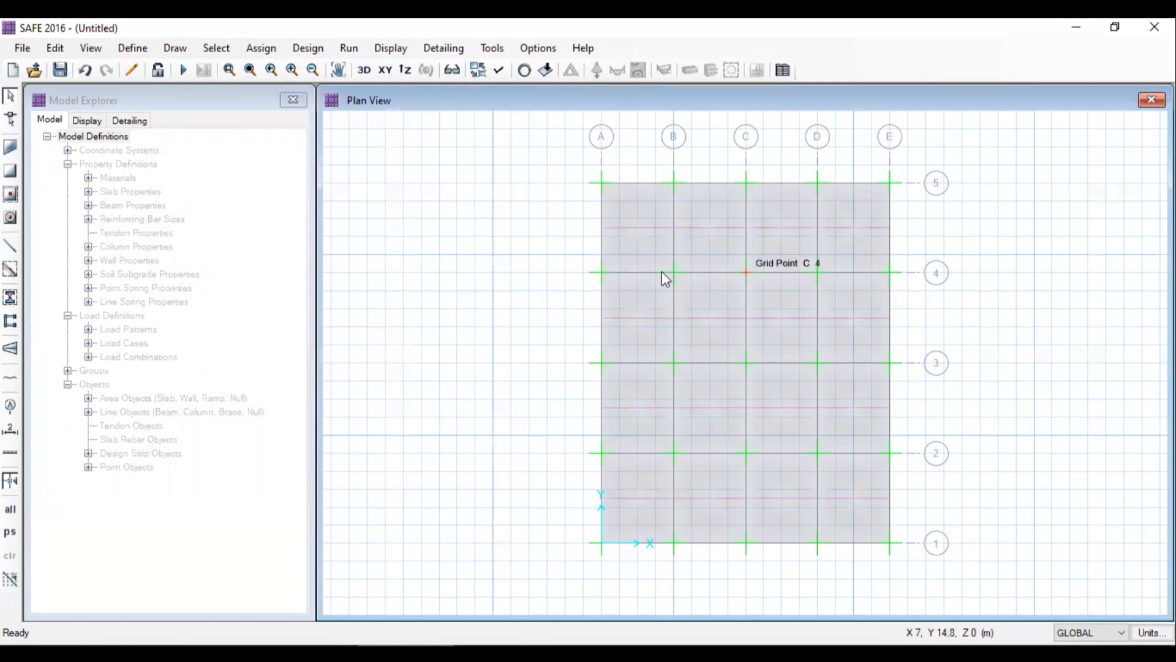
pyautogui.moveTo(552, 258); pyautogui.dragTo(947, 289)
pyautogui.moveTo(778, 244); pyautogui.dragTo(943, 244)
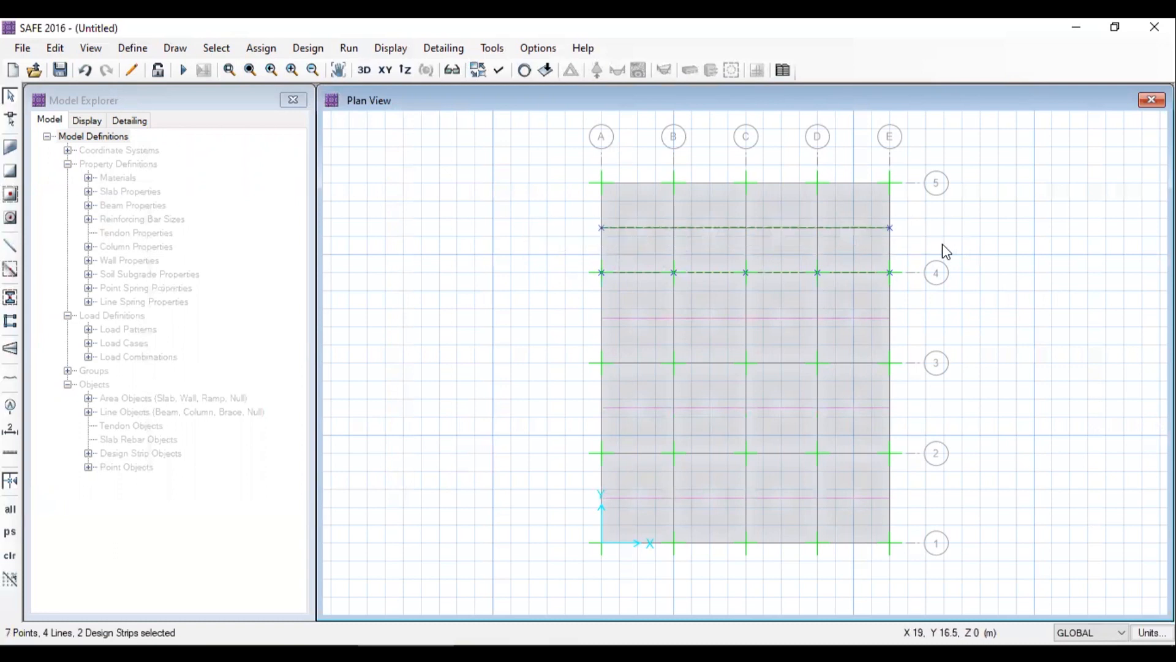
pyautogui.press('Escape')
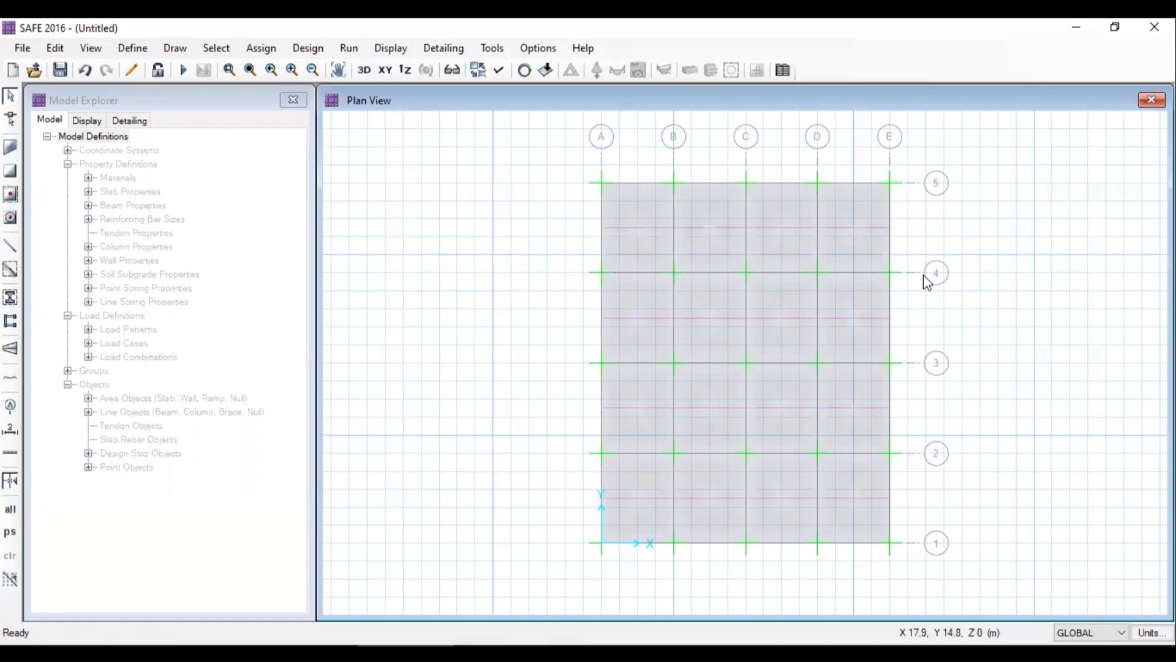
# Add layer B design strips along the GLOBAL grid lines in the Y direction, including middle strips, with automatic strip width
pyautogui.click(54, 48)
pyautogui.moveTo(158, 479)
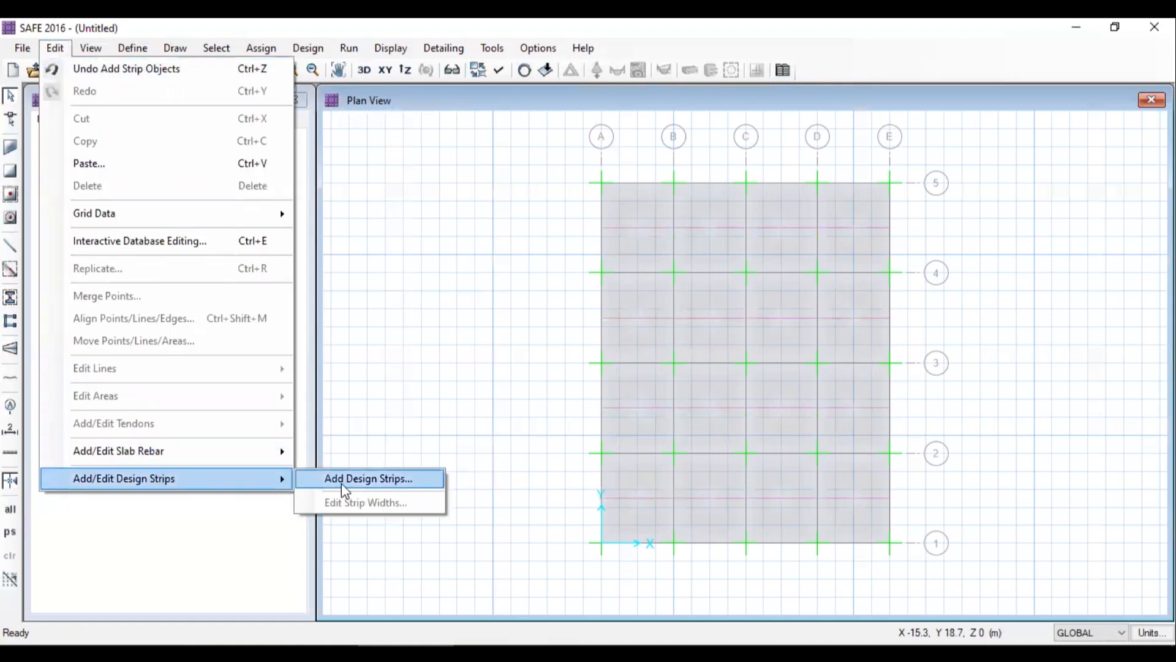
pyautogui.click(341, 482)
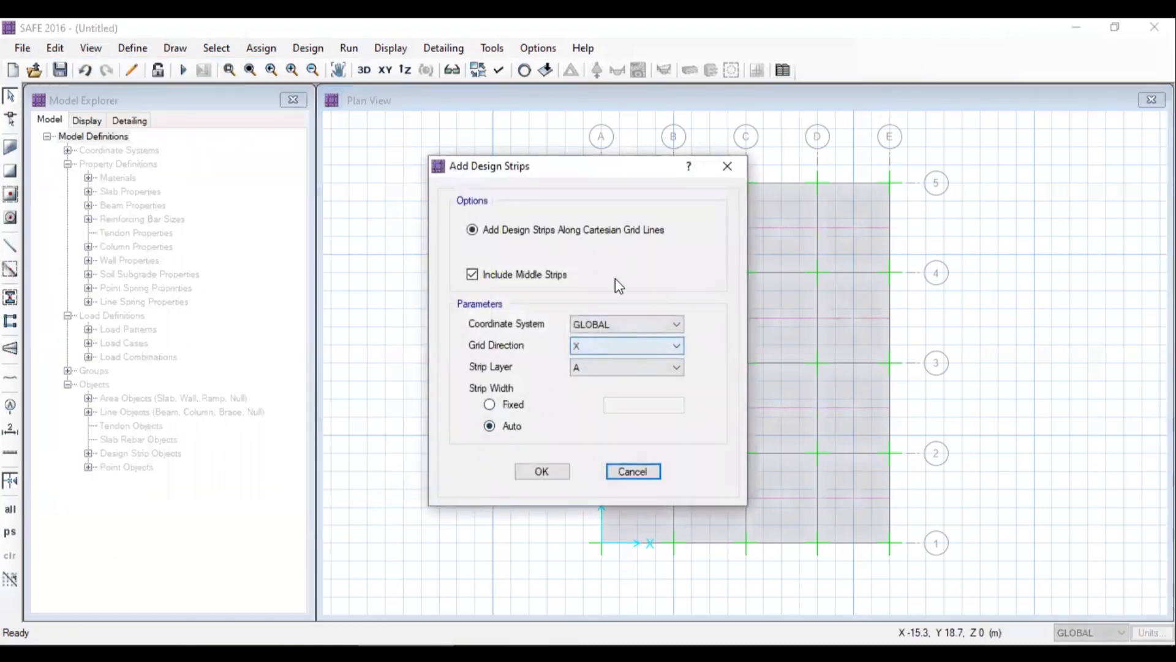
pyautogui.click(603, 346)
pyautogui.click(596, 372)
pyautogui.click(574, 369)
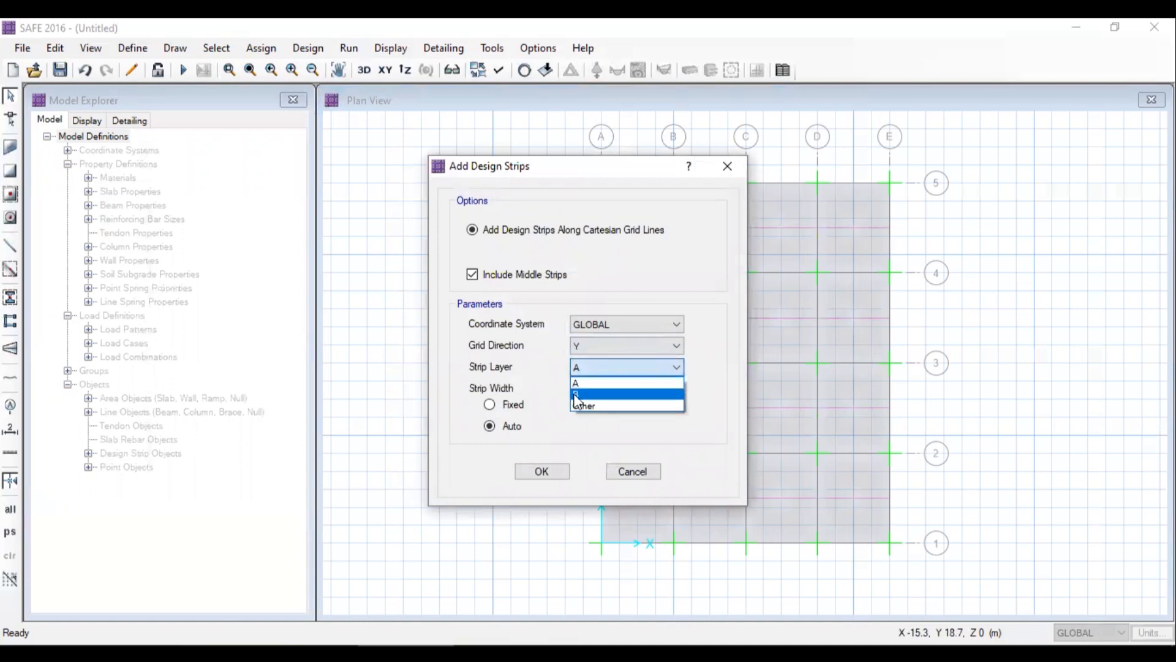
pyautogui.click(578, 393)
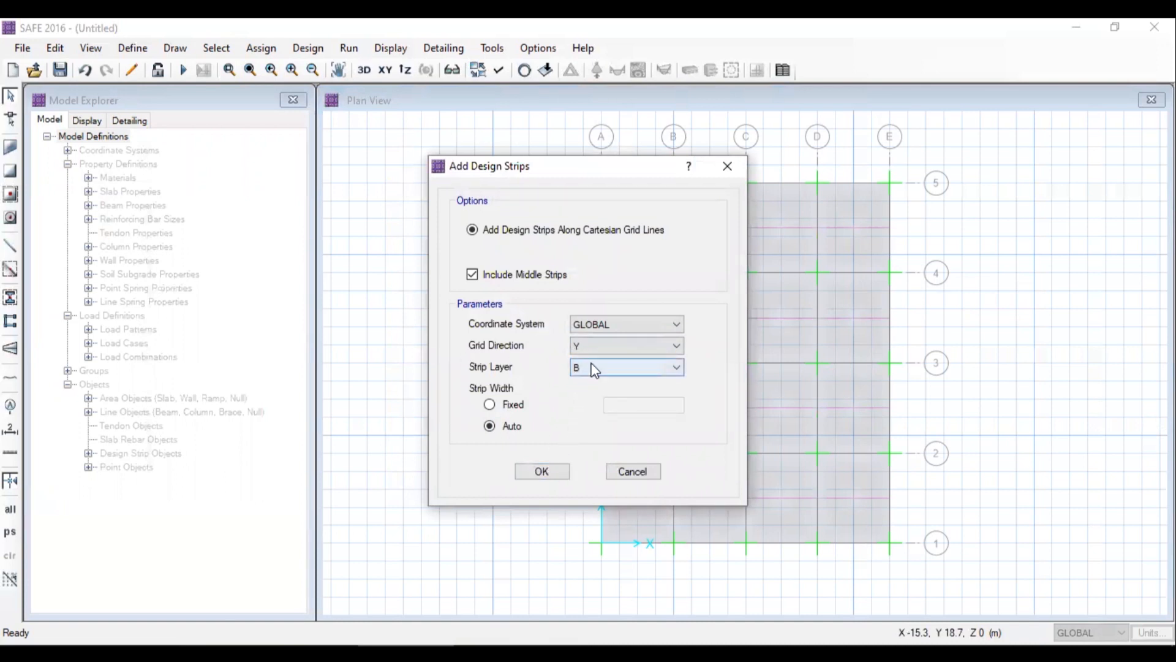
pyautogui.click(542, 472)
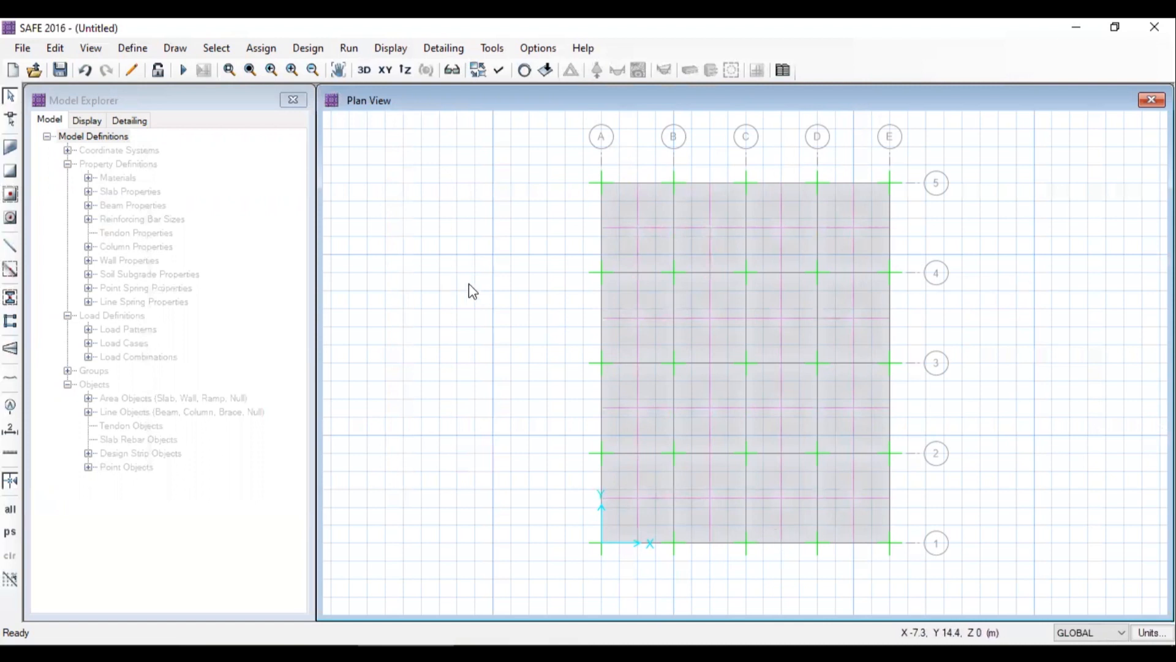
# Check the loads assigned to the slab panel between grids C–D and 3–4, and close its information without changes
pyautogui.click(348, 48)
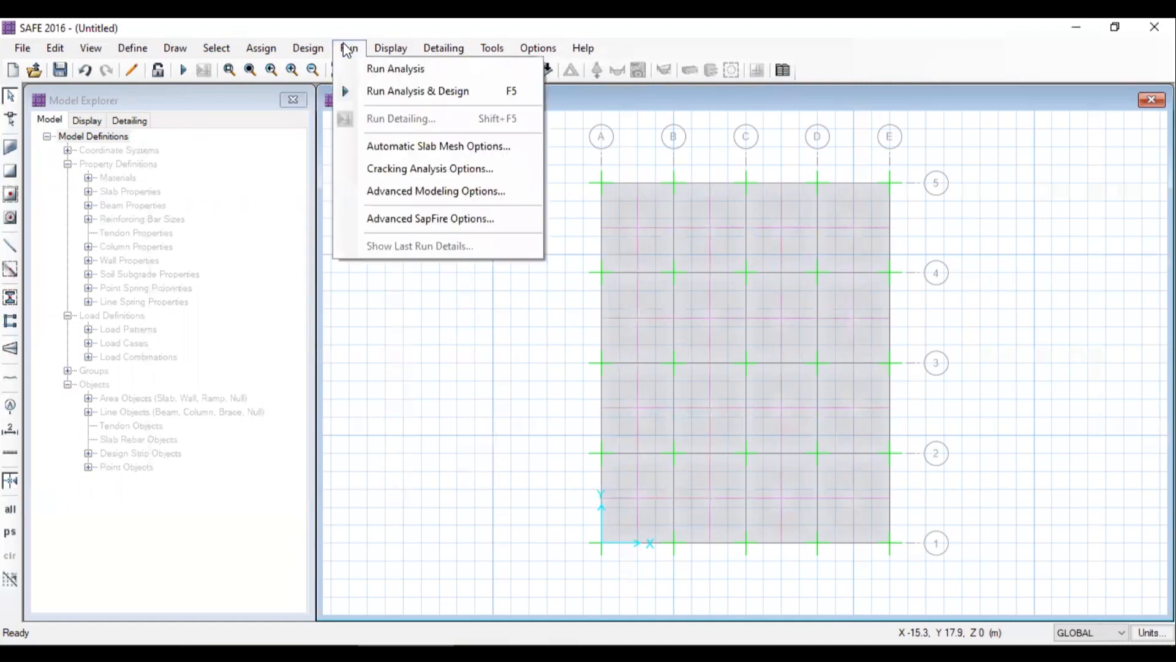
pyautogui.click(348, 49)
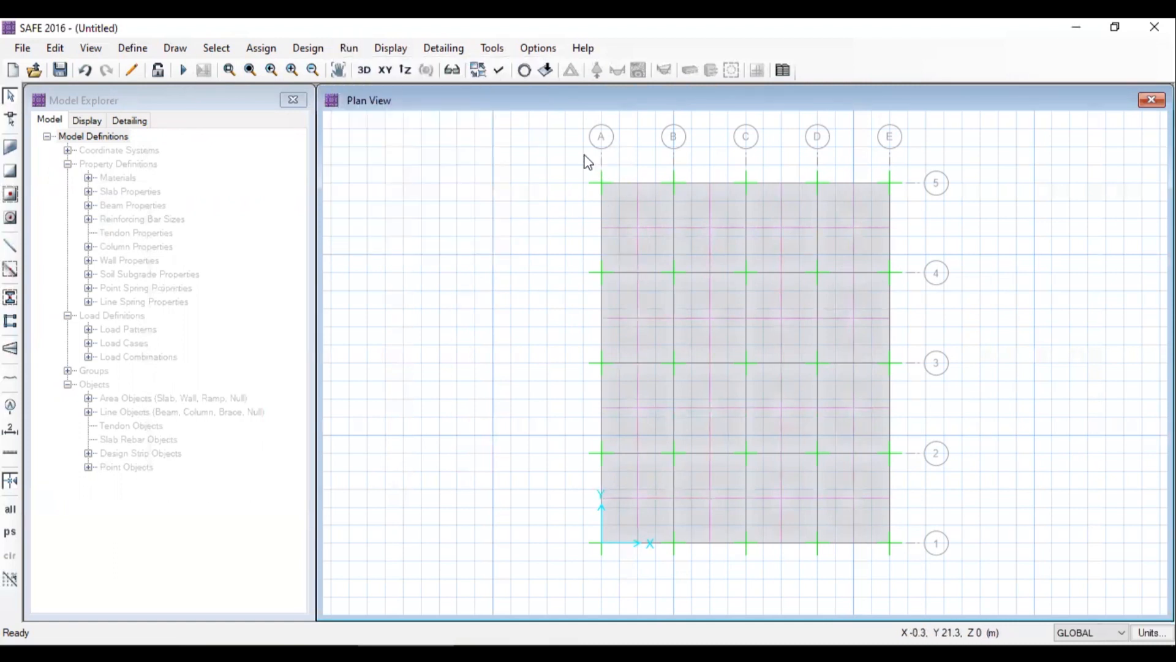
pyautogui.doubleClick(803, 341)
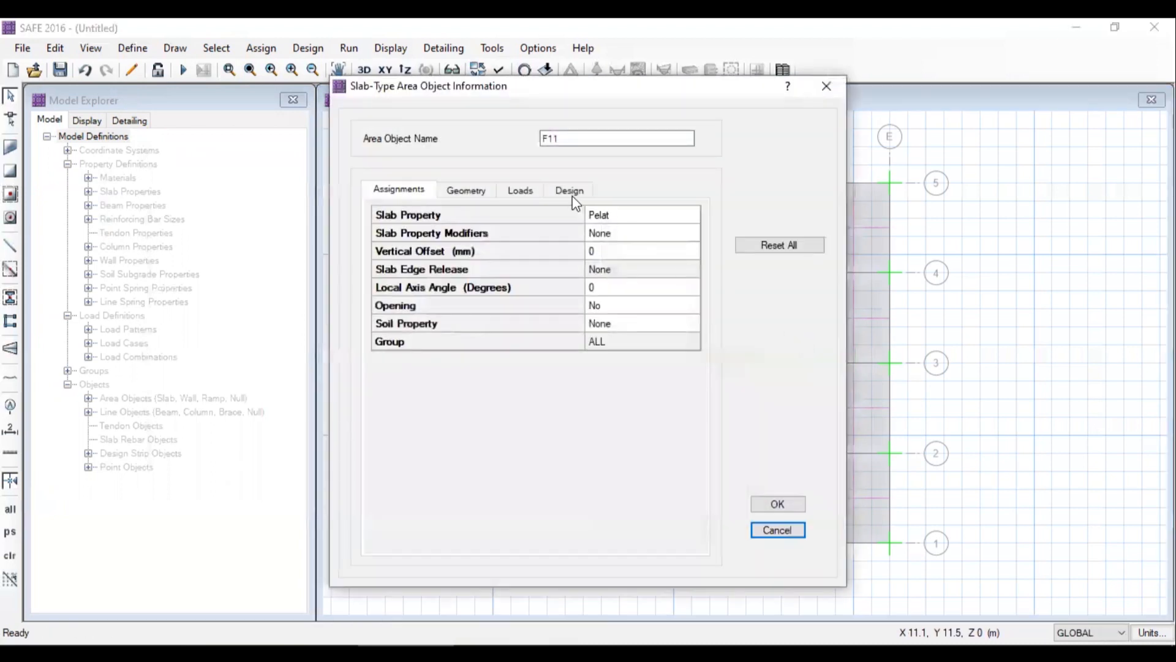
pyautogui.click(522, 192)
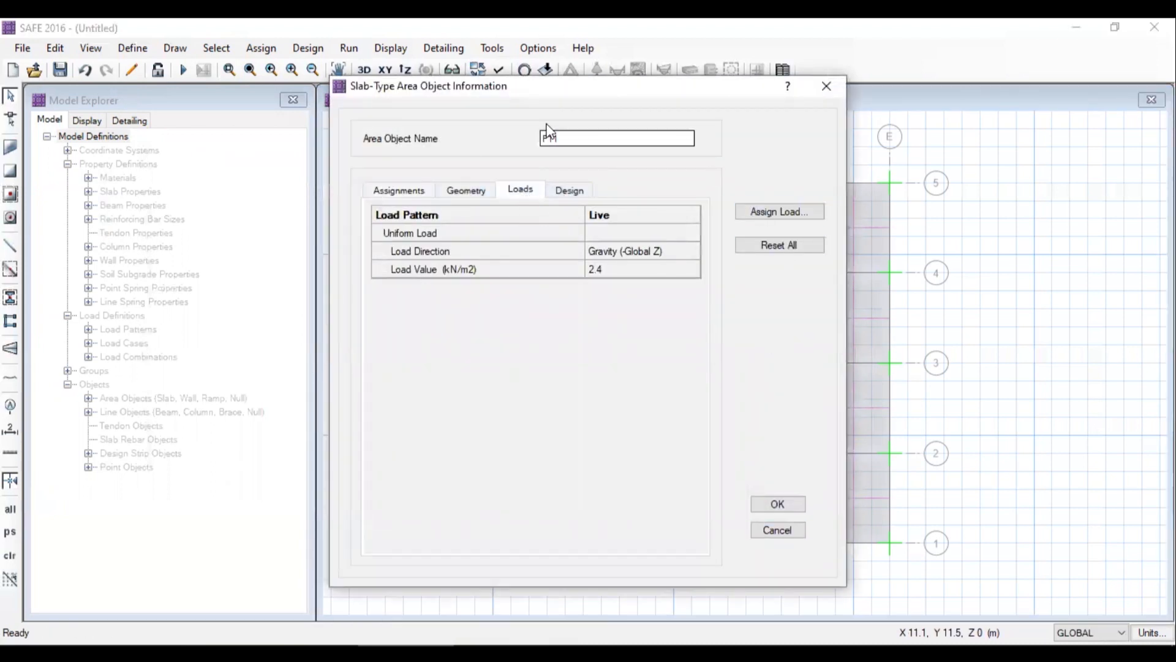
pyautogui.click(763, 531)
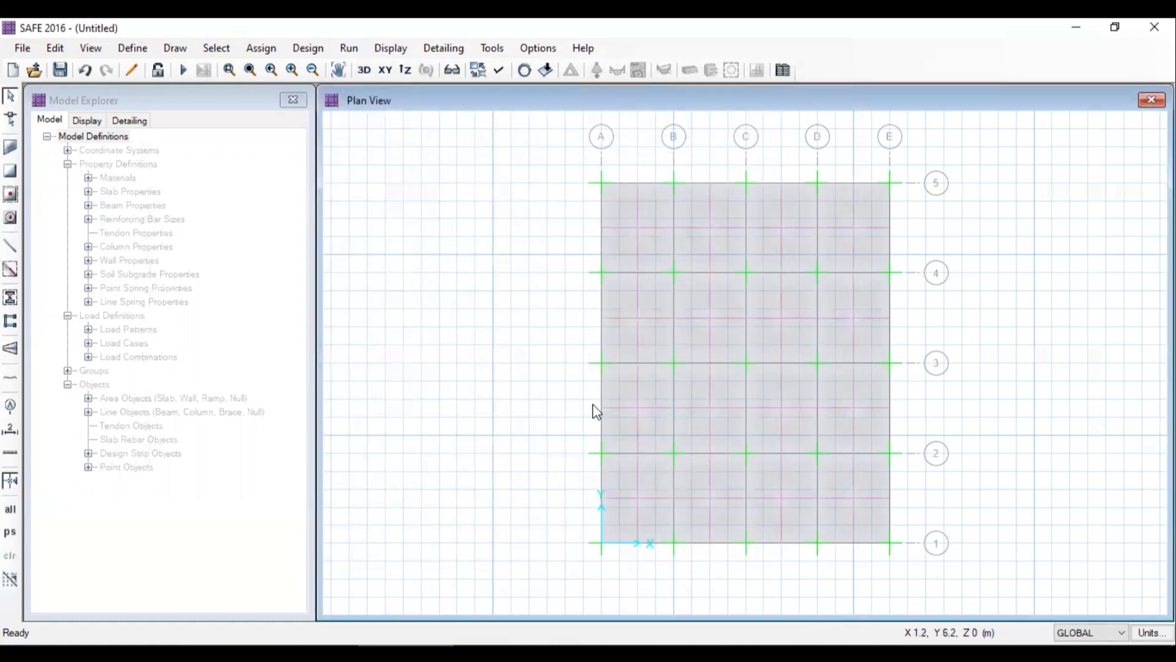
# Review the list of defined load combinations and close it without changes
pyautogui.click(130, 51)
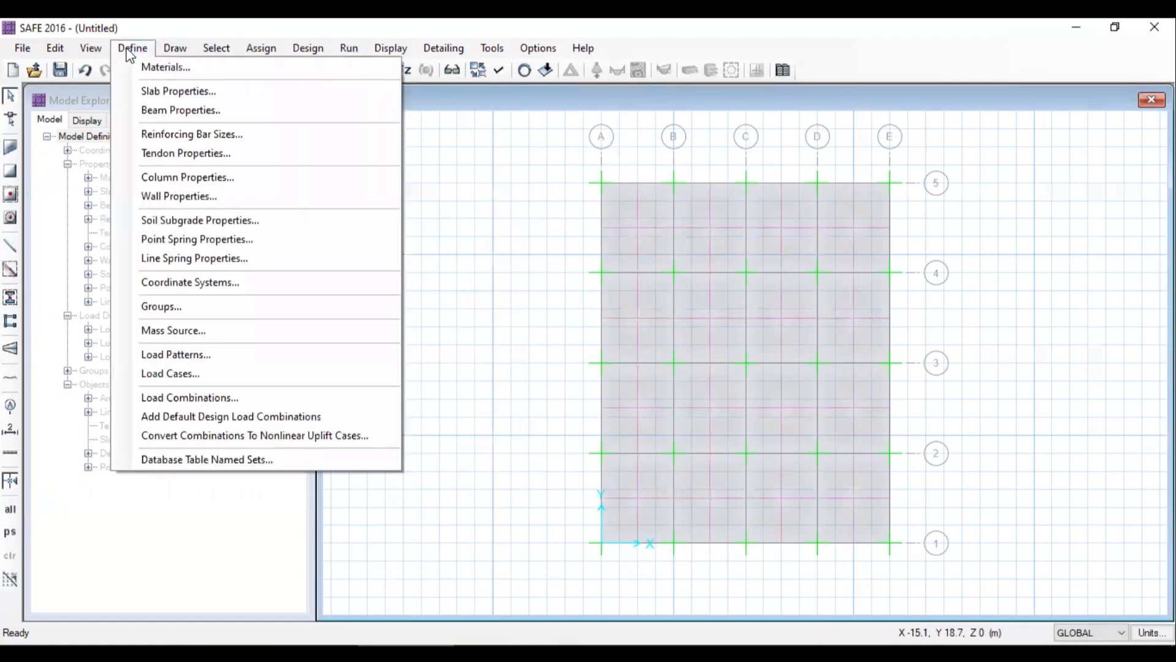
pyautogui.click(225, 397)
pyautogui.moveTo(568, 291); pyautogui.dragTo(550, 271)
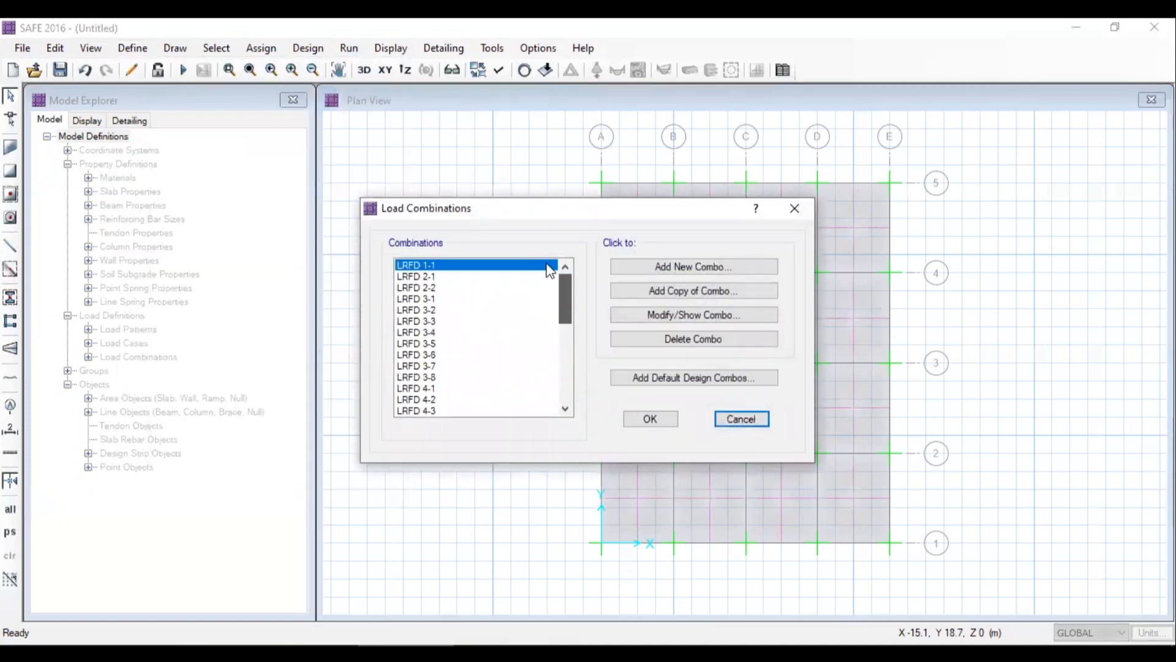
pyautogui.click(744, 419)
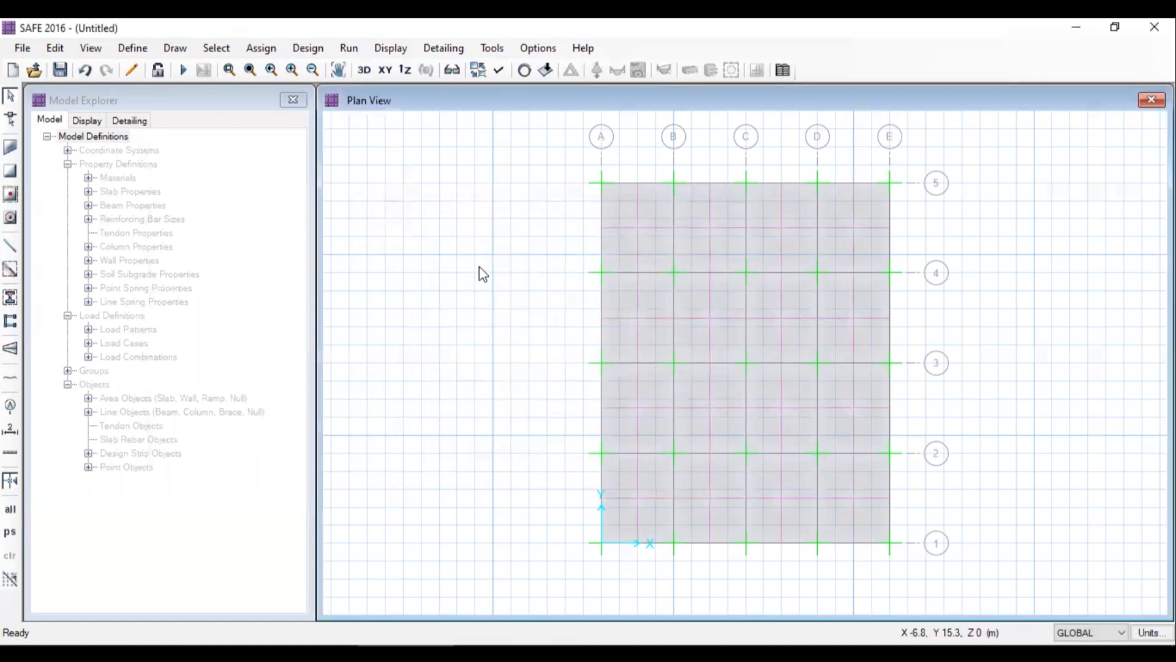
# Run the analysis and design, saving the model on the Desktop as Video
pyautogui.click(350, 49)
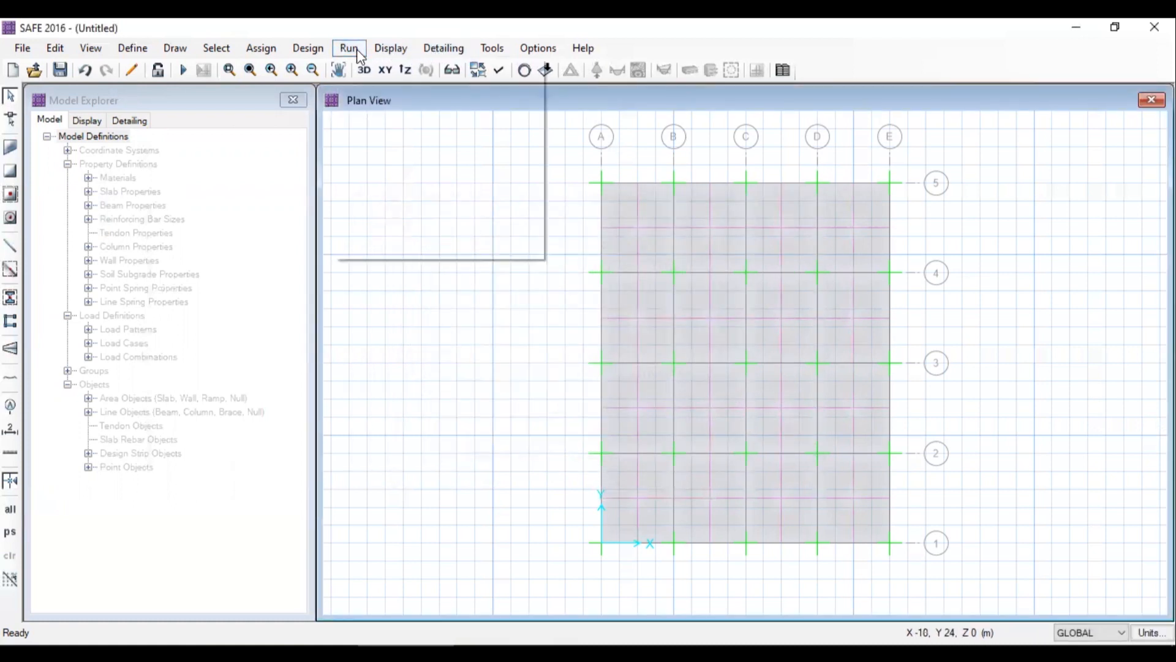
pyautogui.click(370, 93)
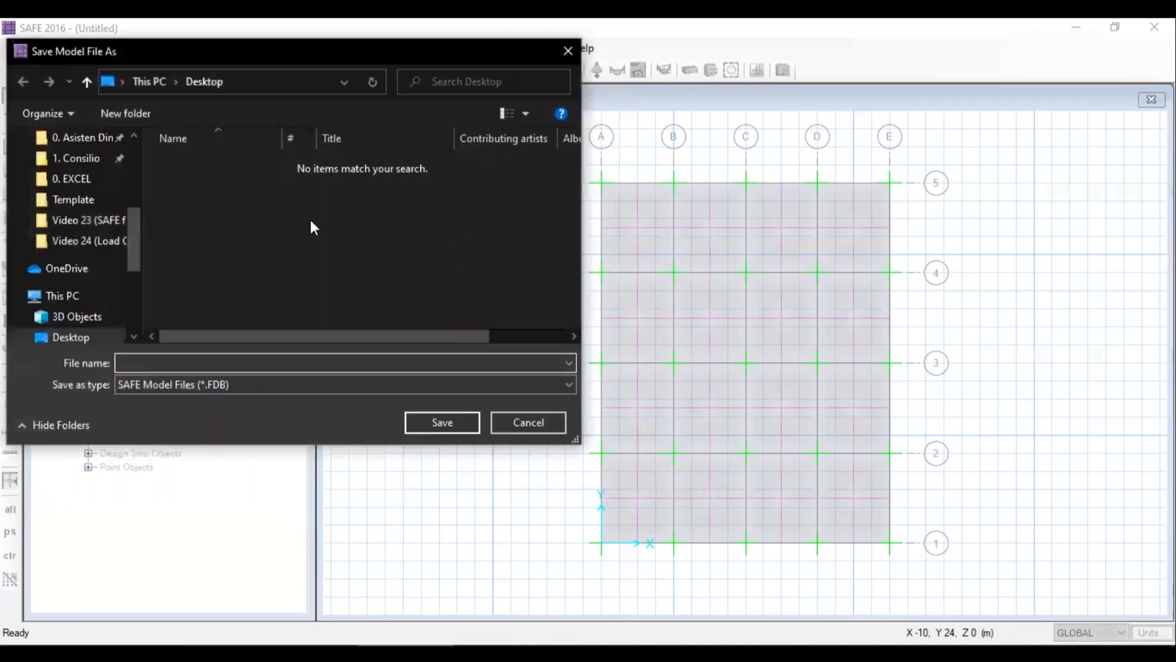
pyautogui.write('Video')
pyautogui.press('Return')
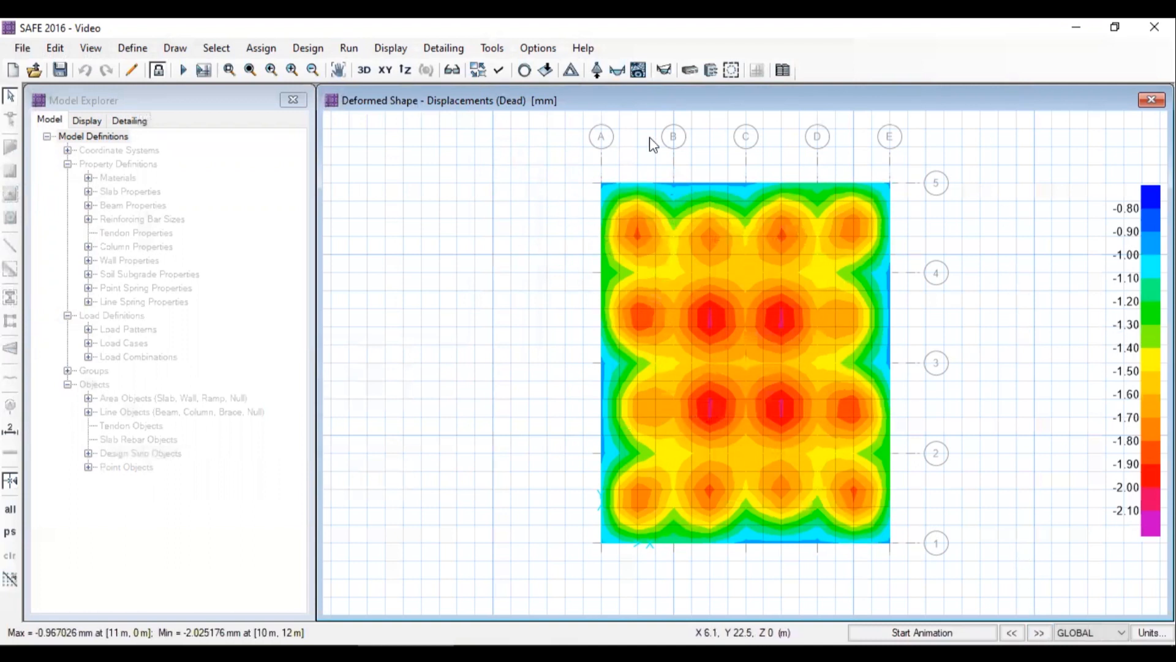
# Display the strip-based slab design for layer A as enveloping flexural reinforcement intensity, with top and bottom rebar shown
pyautogui.click(379, 54)
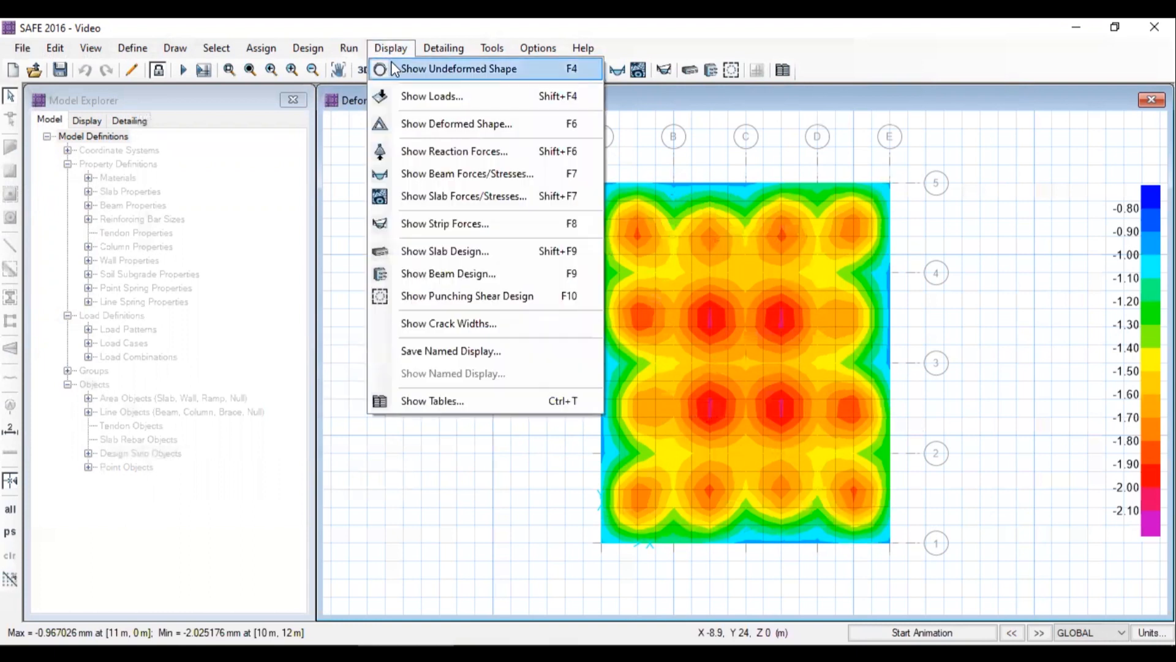
pyautogui.click(469, 260)
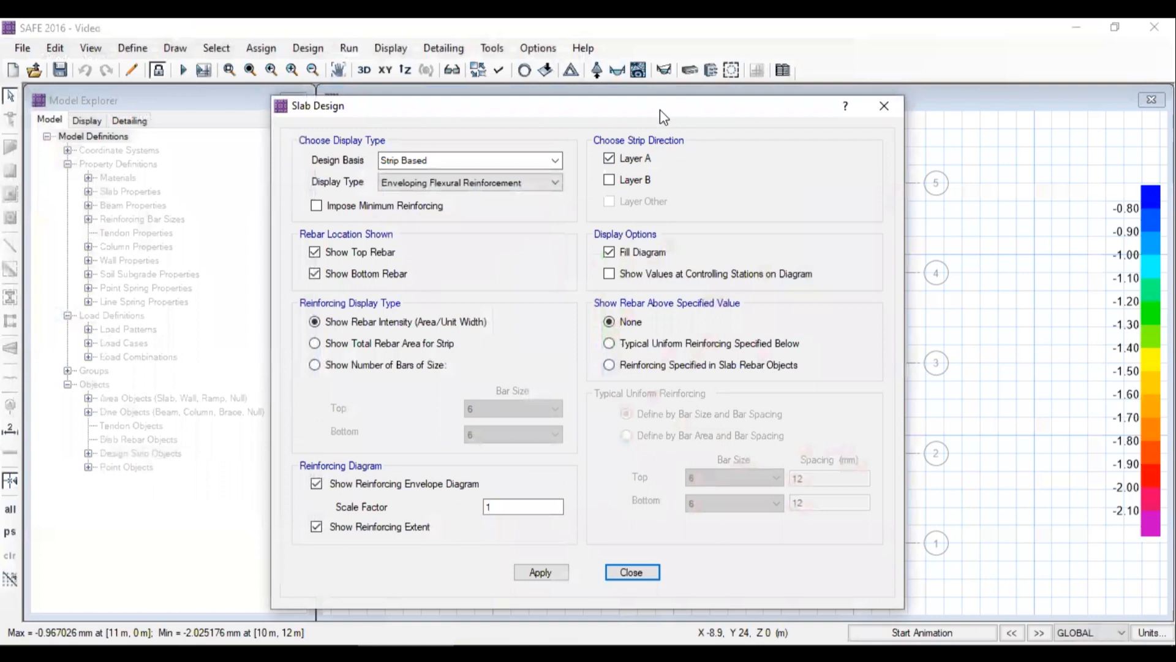
pyautogui.moveTo(660, 109); pyautogui.dragTo(483, 83)
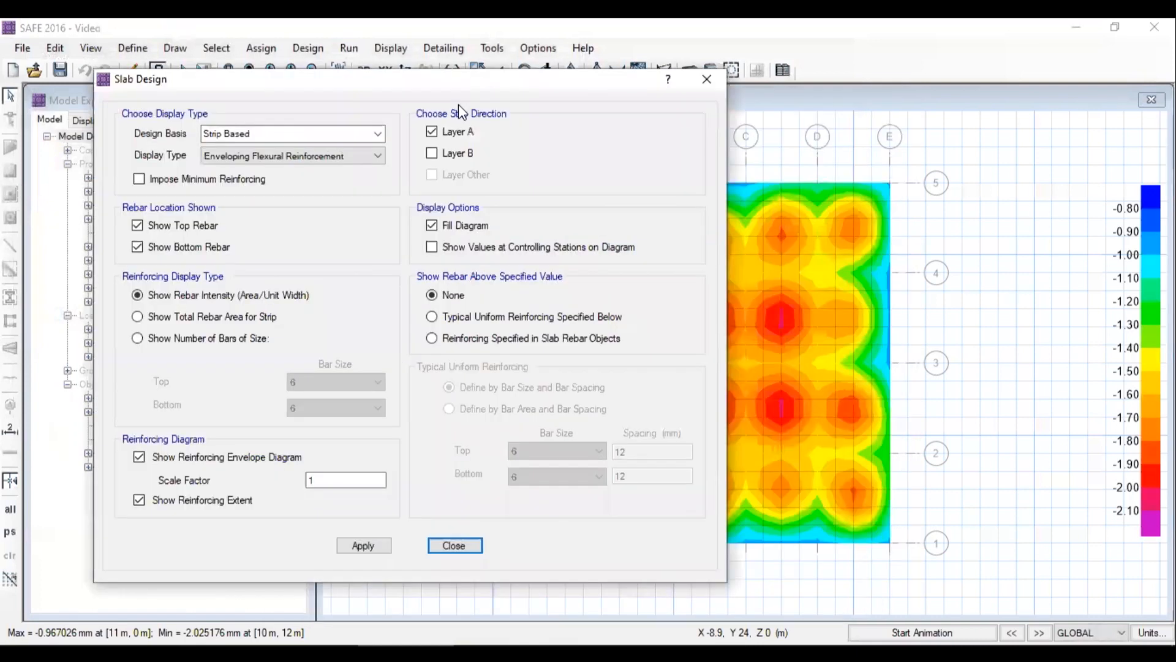
pyautogui.click(370, 546)
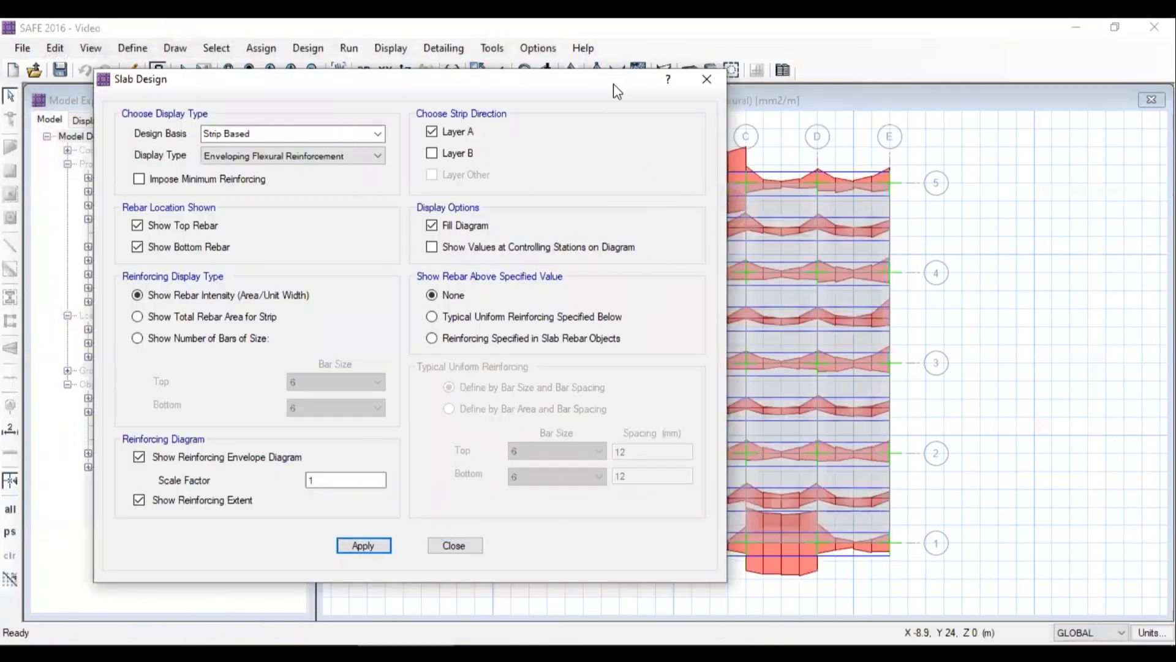
pyautogui.moveTo(613, 84); pyautogui.dragTo(429, 114)
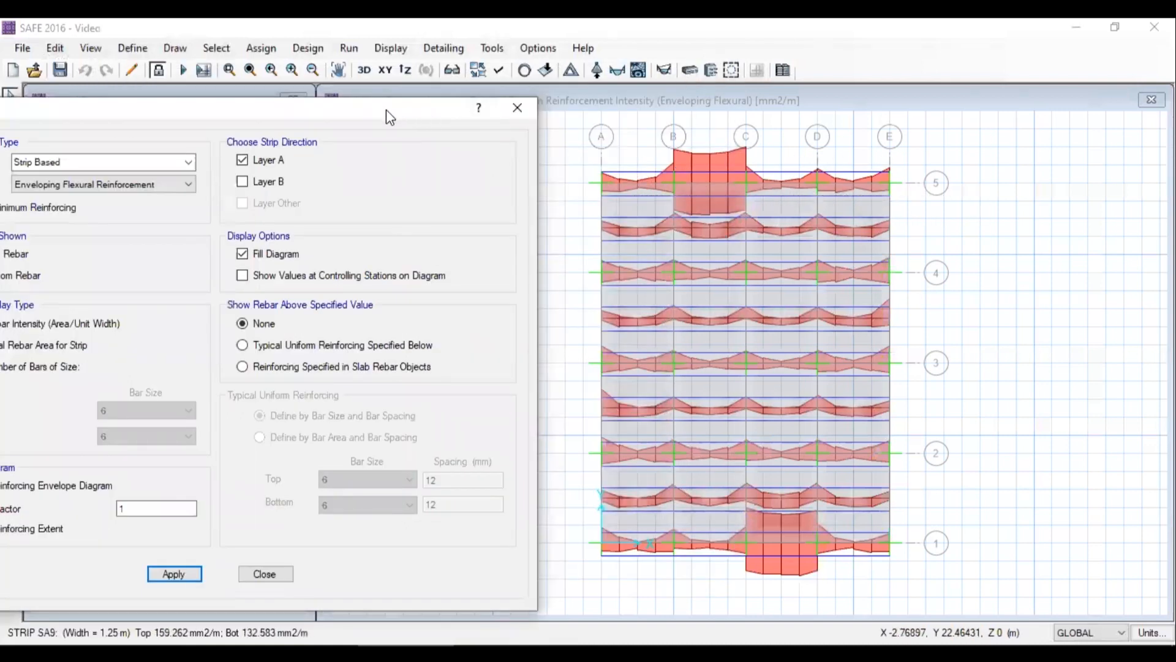
pyautogui.moveTo(386, 109); pyautogui.dragTo(481, 109)
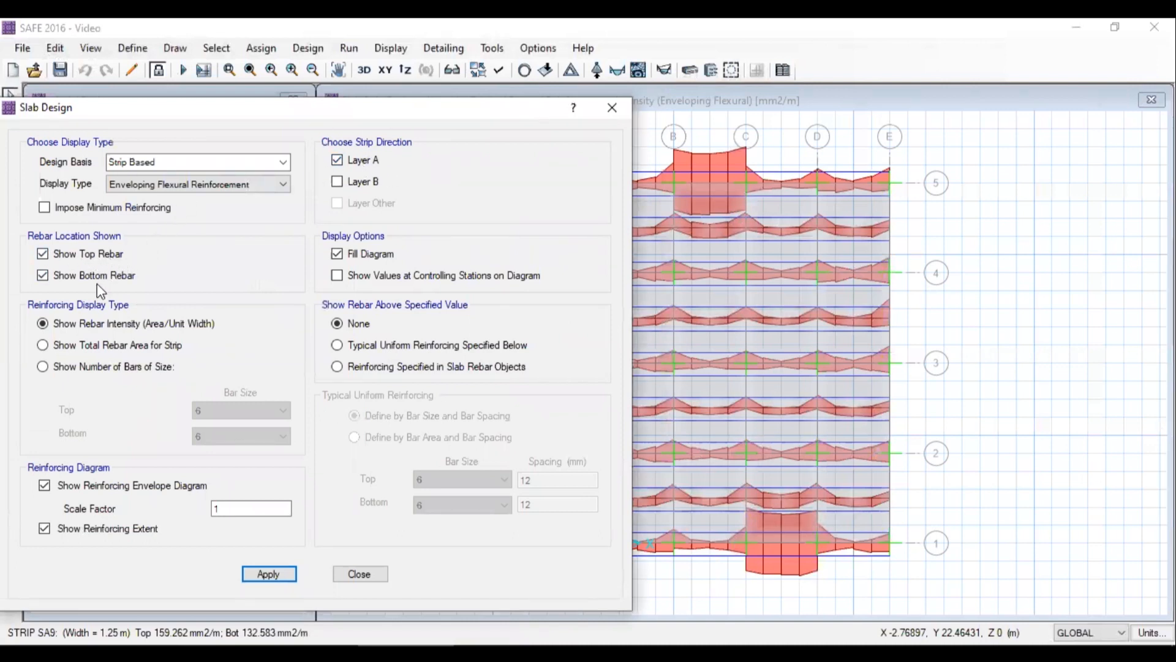
# Impose minimum reinforcing and show values at controlling stations on the layer A slab design diagram, and inspect the strip values
pyautogui.moveTo(433, 118); pyautogui.dragTo(429, 116)
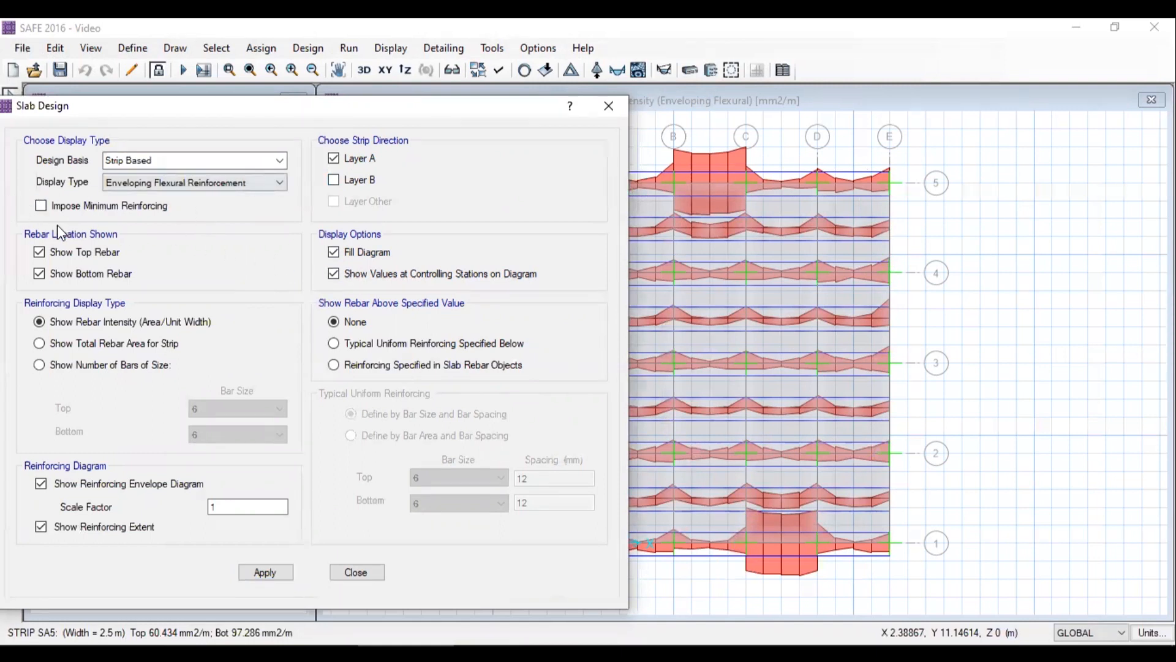
pyautogui.click(93, 211)
pyautogui.click(265, 572)
pyautogui.moveTo(494, 116); pyautogui.dragTo(441, 143)
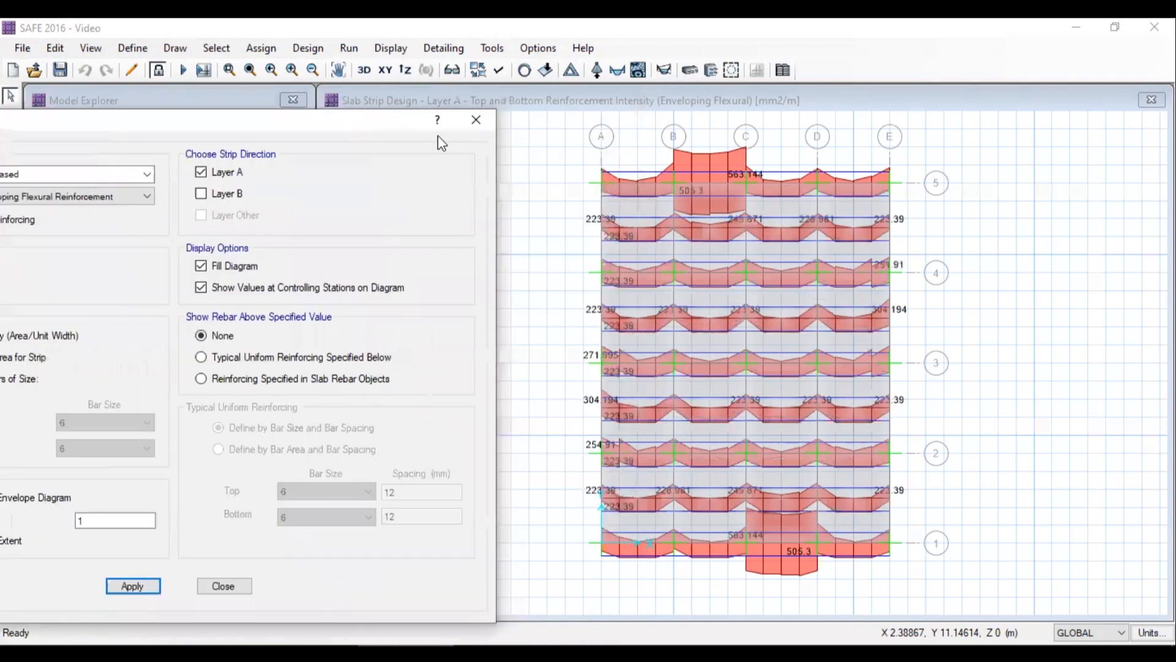
pyautogui.scroll(1, 716, 182)
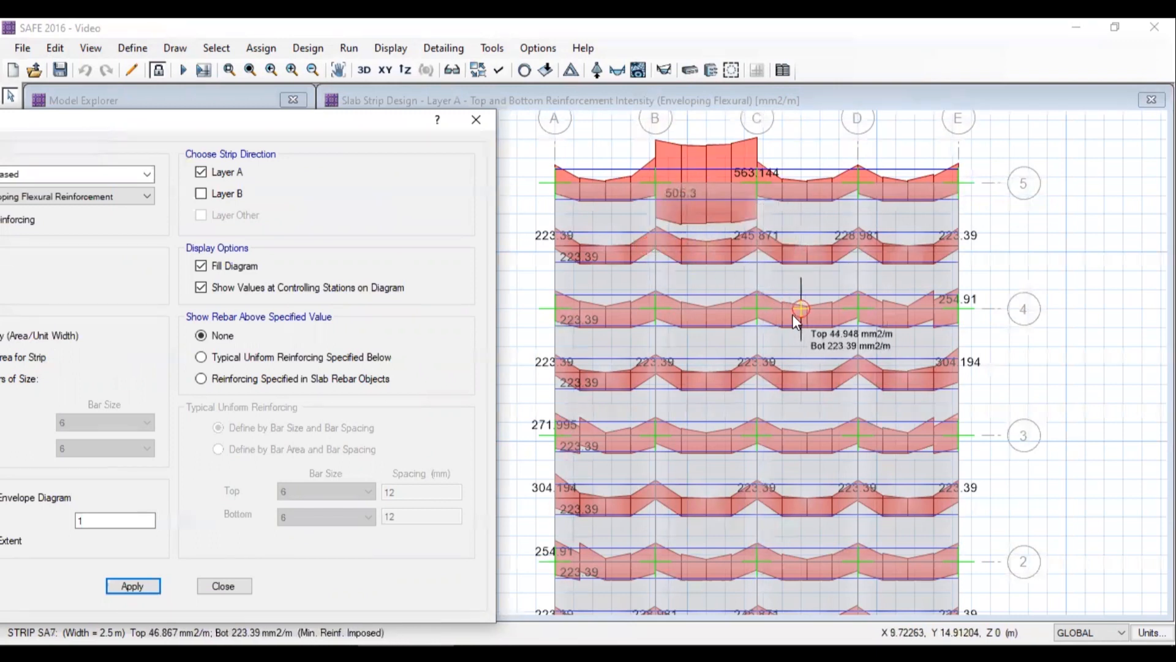
pyautogui.moveTo(765, 429); pyautogui.dragTo(765, 347, button='middle')
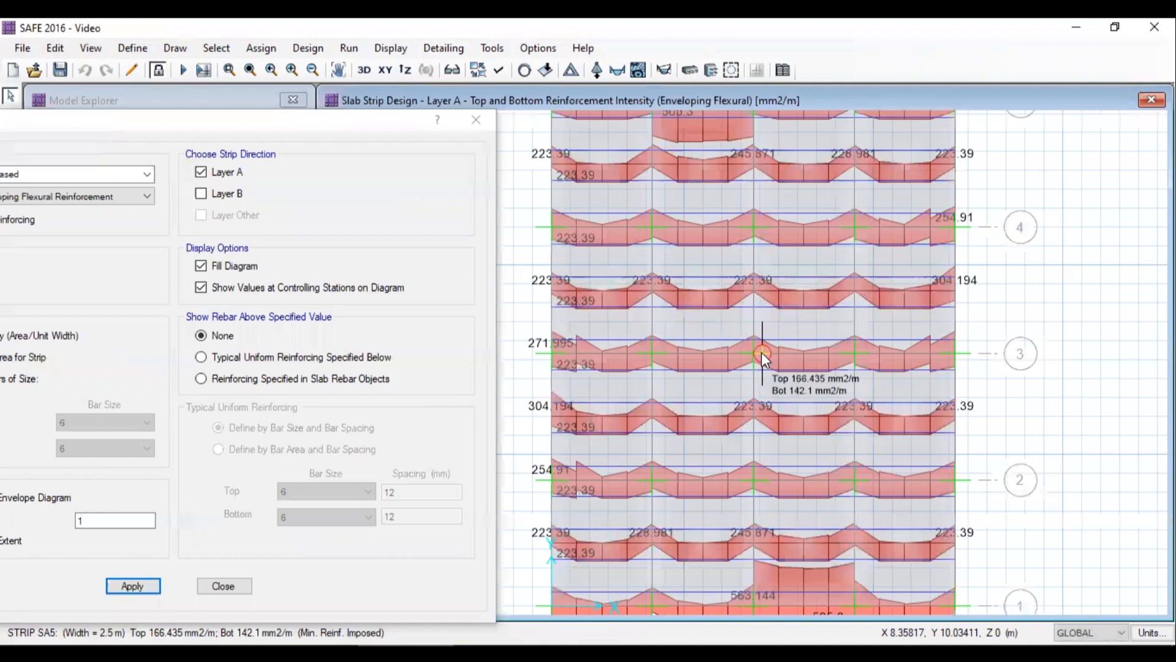
pyautogui.scroll(-3, 766, 349)
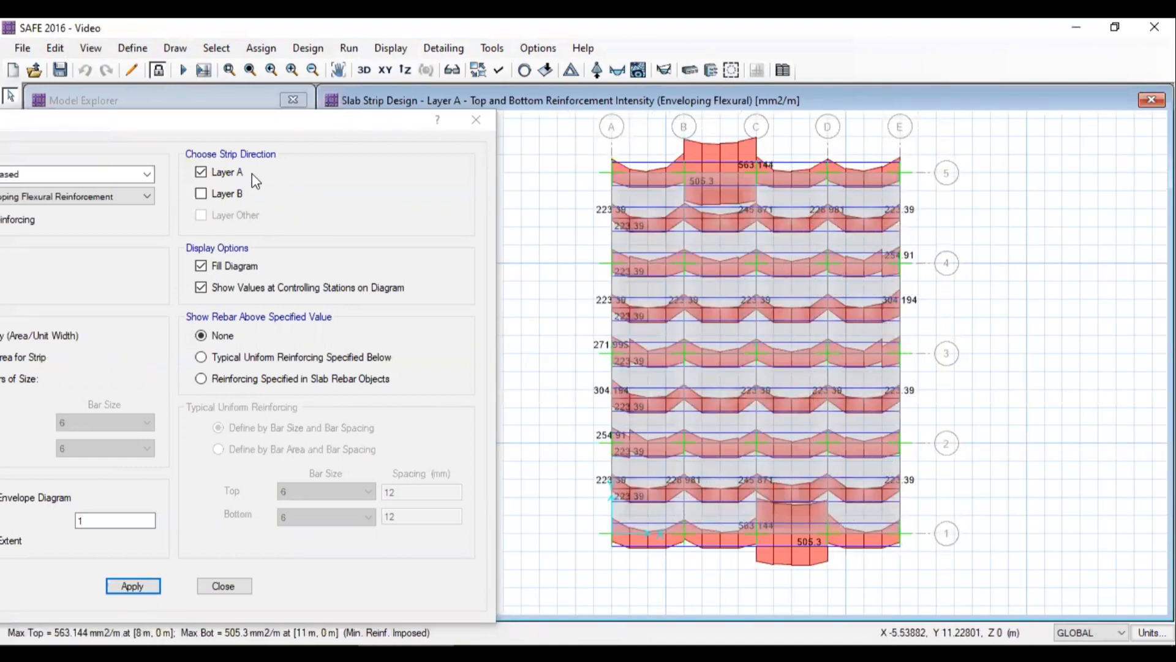
# Display the layer B strip reinforcement diagram for comparison, and switch the slab design display back to layer A
pyautogui.click(236, 176)
pyautogui.click(234, 174)
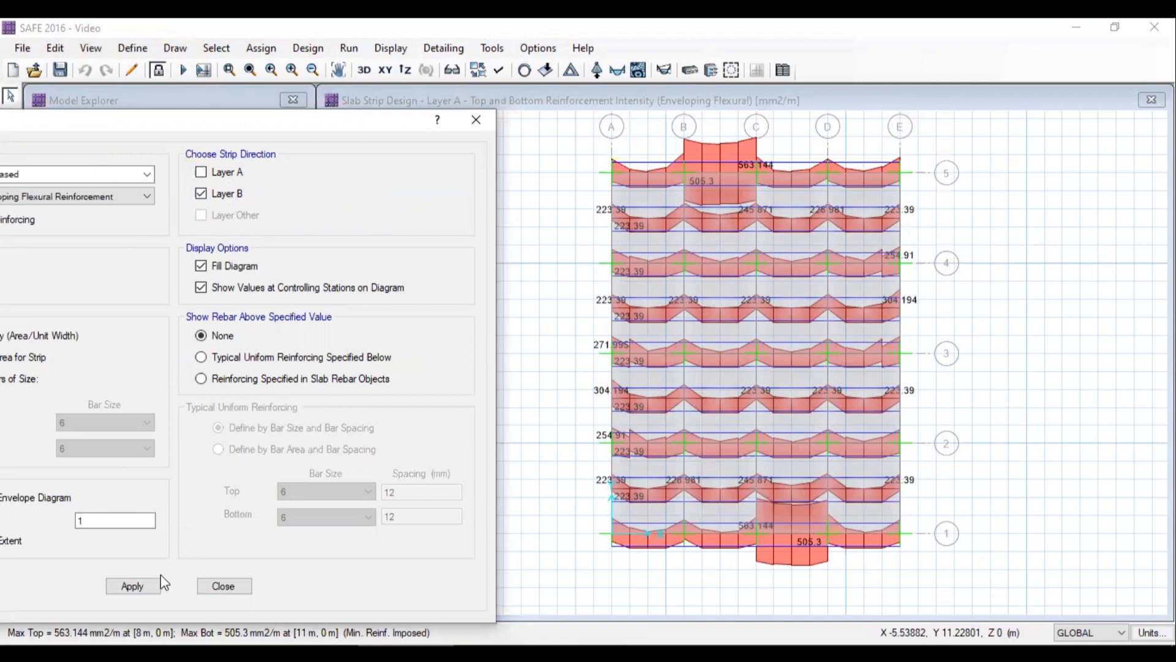
pyautogui.click(132, 586)
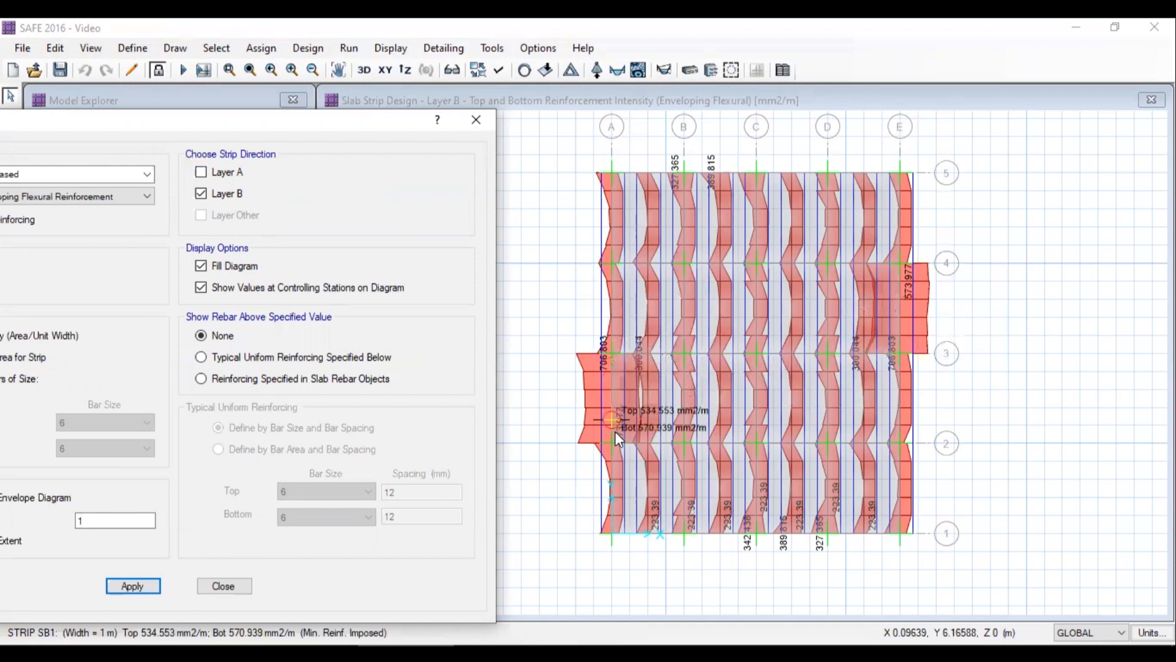
pyautogui.click(228, 174)
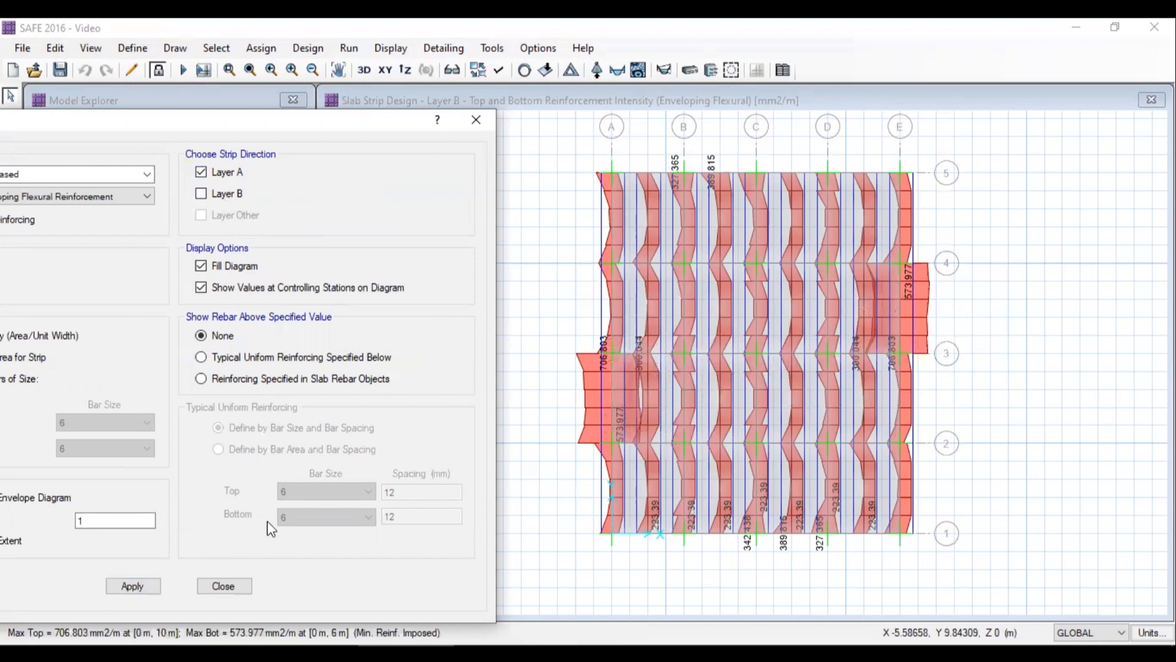
pyautogui.click(159, 587)
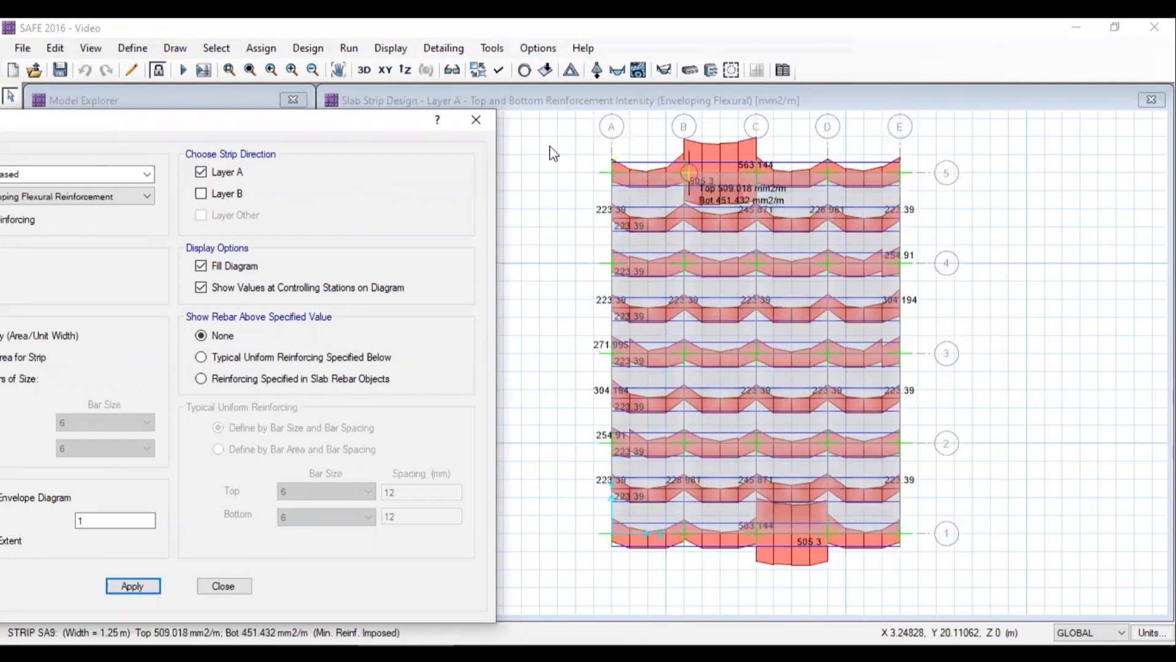
# Display the layer A slab reinforcement as number of bars, with bar size 12 for both top and bottom rebar
pyautogui.moveTo(314, 126); pyautogui.dragTo(481, 91)
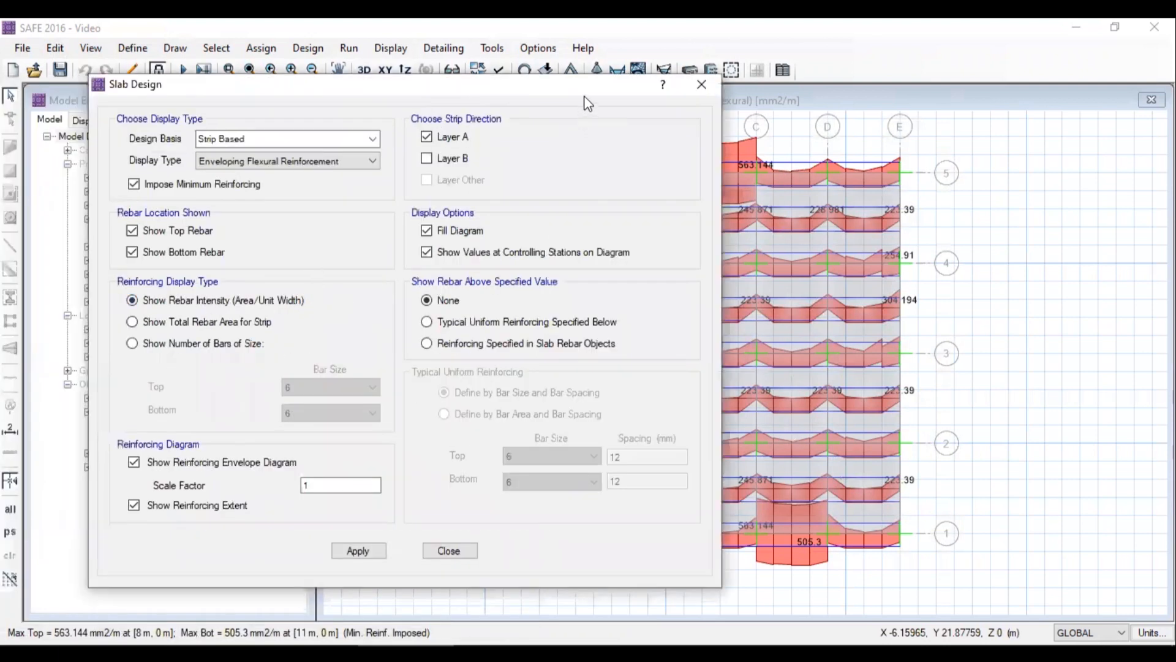
pyautogui.moveTo(534, 87); pyautogui.dragTo(470, 100)
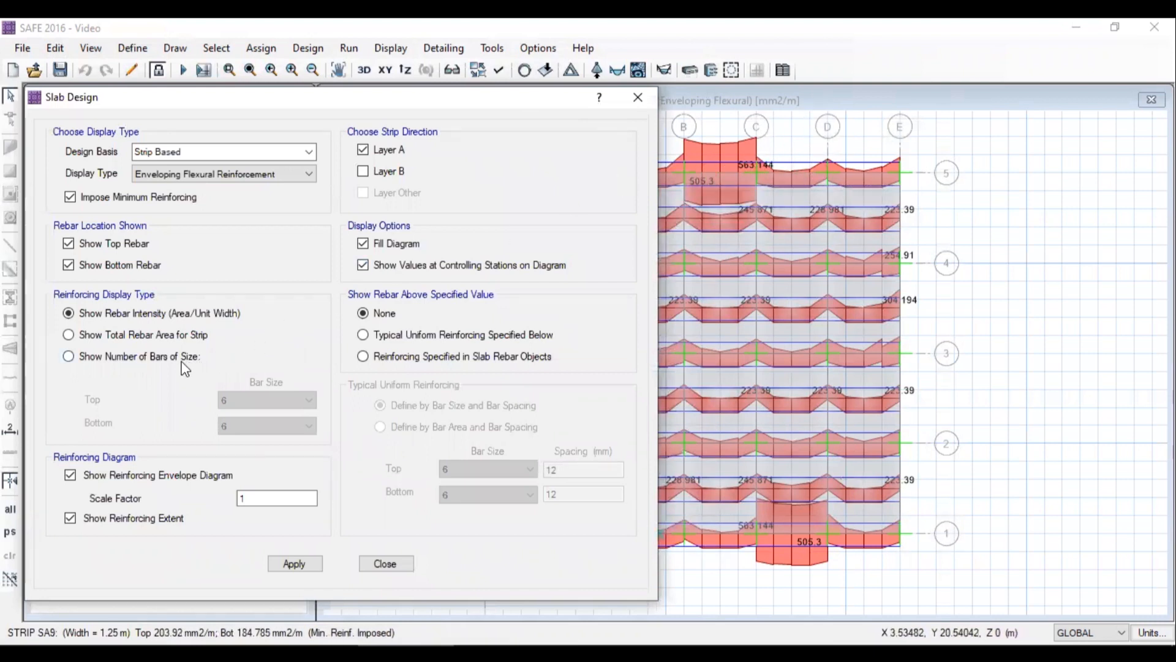
pyautogui.click(136, 357)
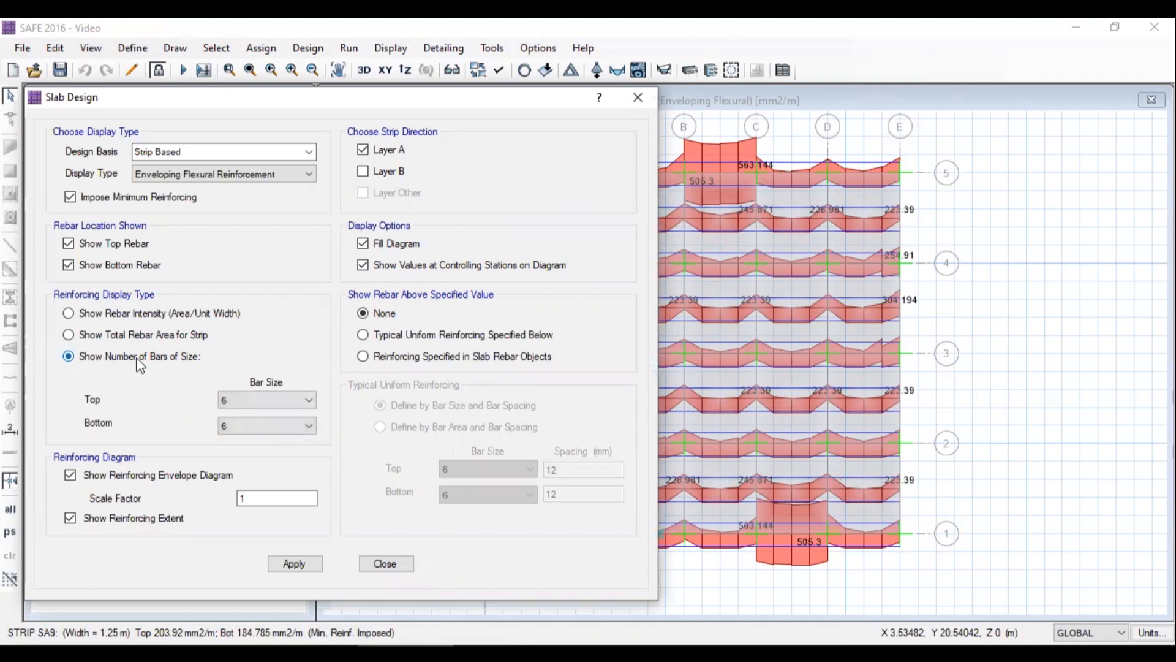
pyautogui.click(250, 399)
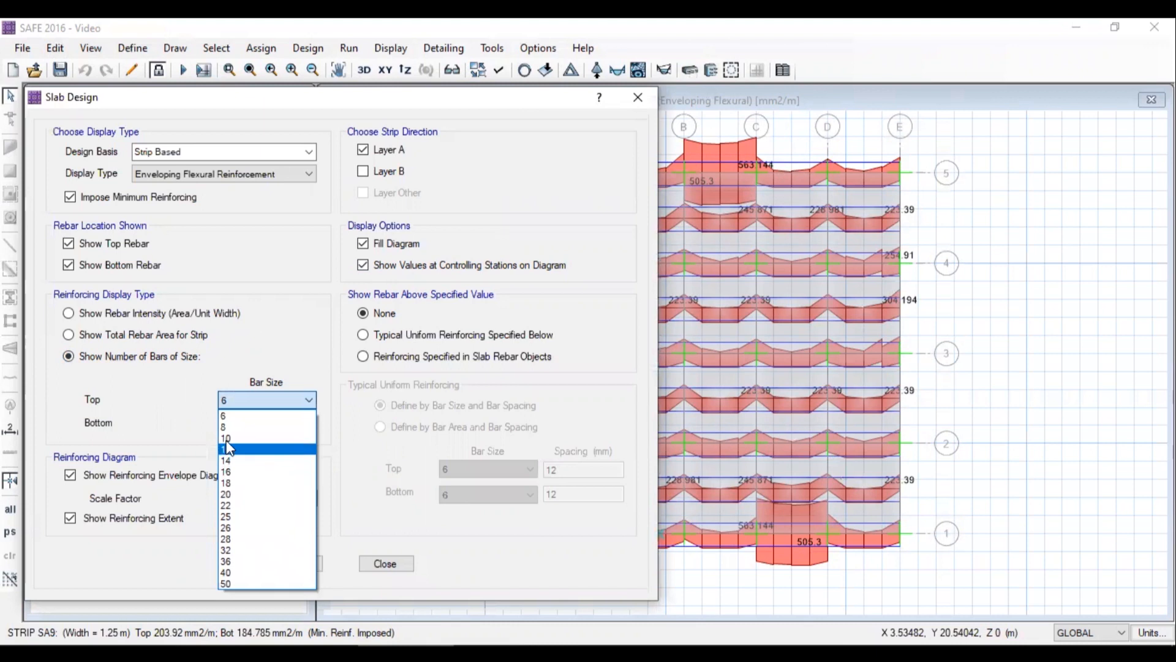
pyautogui.click(238, 453)
pyautogui.click(242, 426)
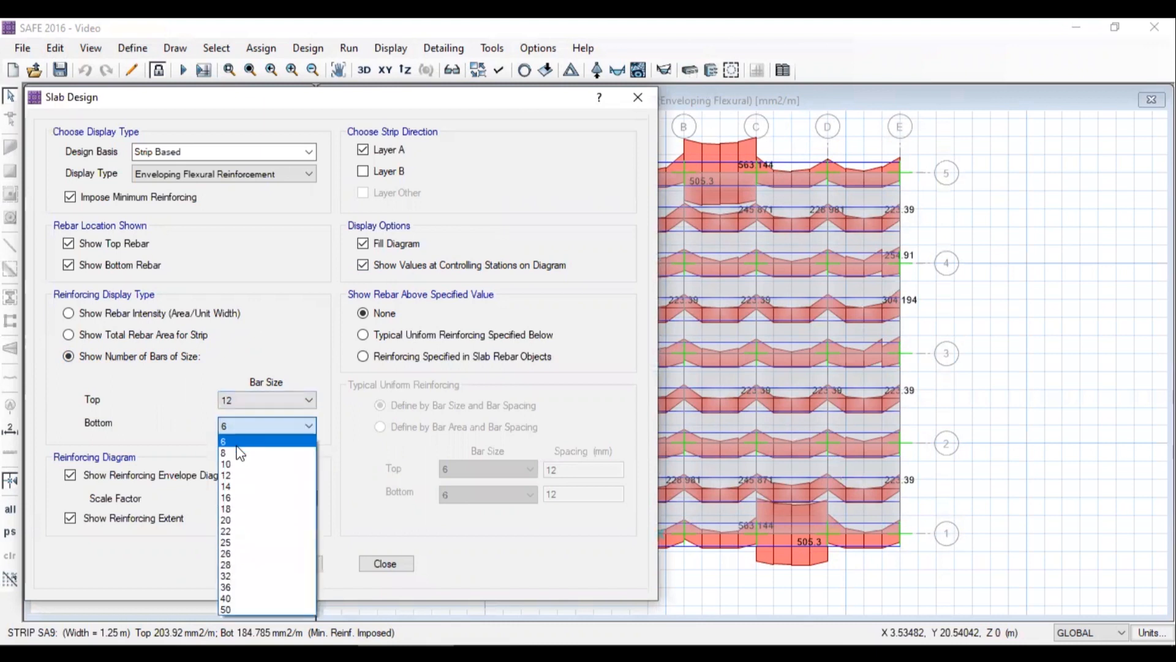
pyautogui.click(241, 475)
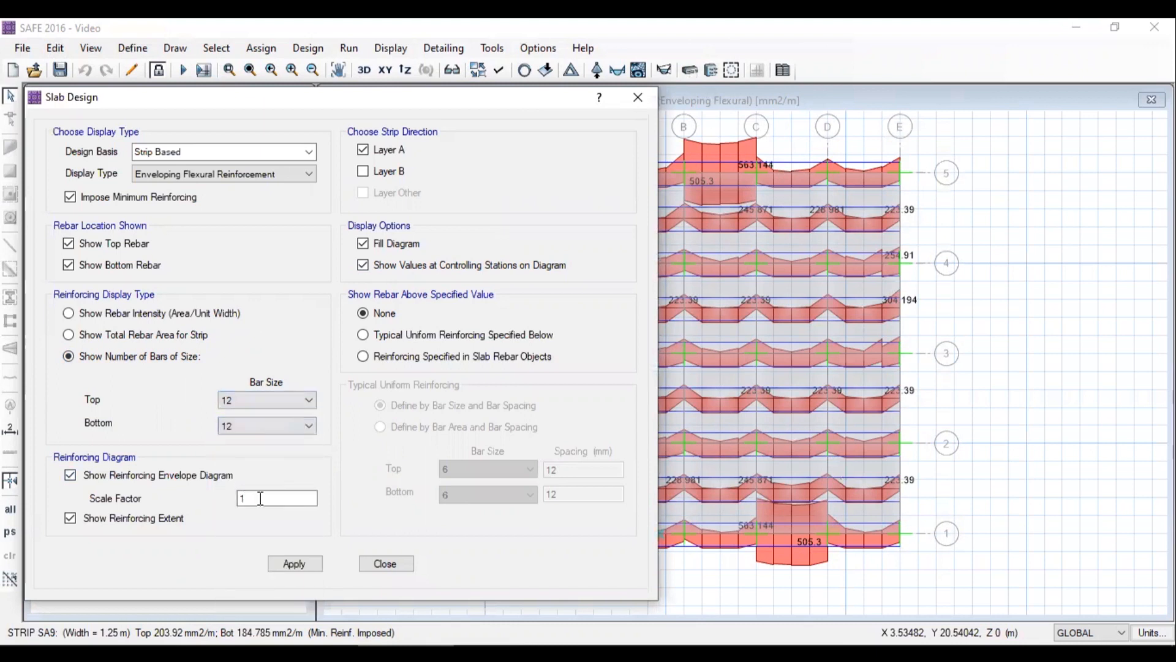
pyautogui.click(293, 563)
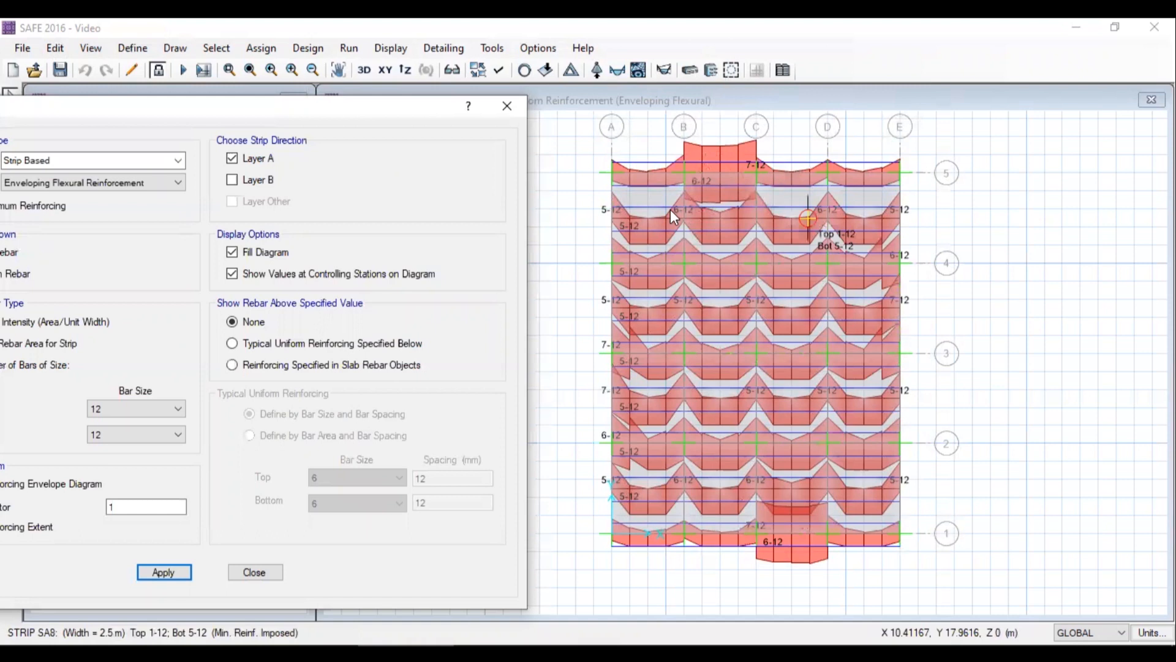
# Switch the slab design display back to rebar intensity per unit width, examine the layer A values, and close the Slab Design settings
pyautogui.moveTo(270, 108); pyautogui.dragTo(398, 97)
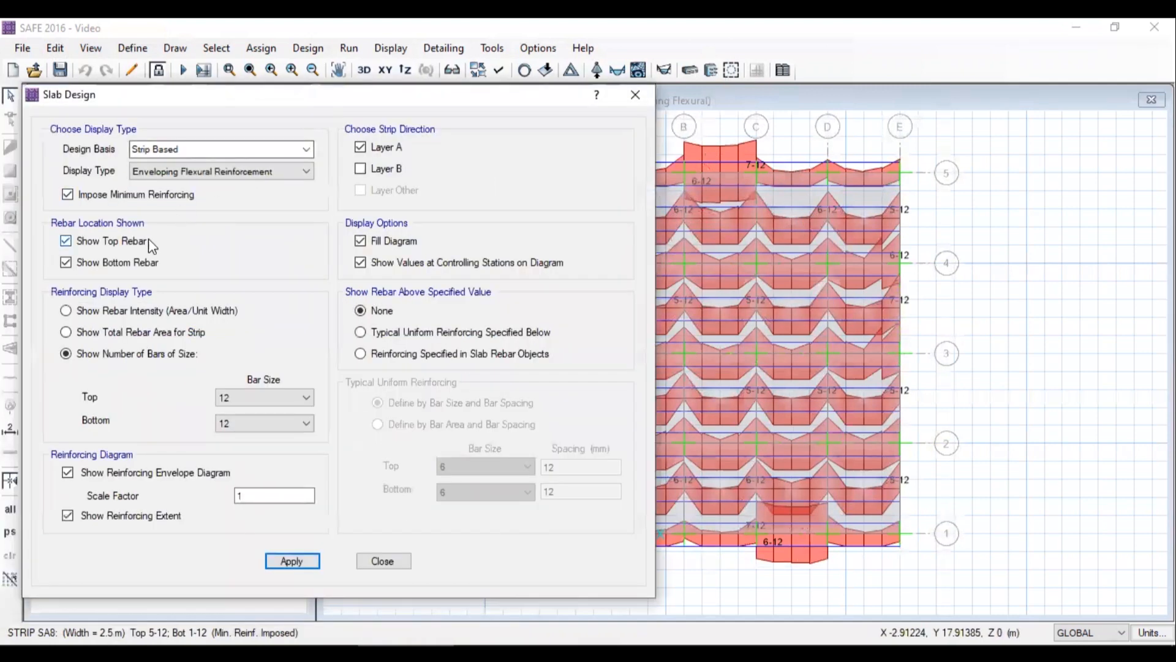
pyautogui.click(147, 312)
pyautogui.click(306, 559)
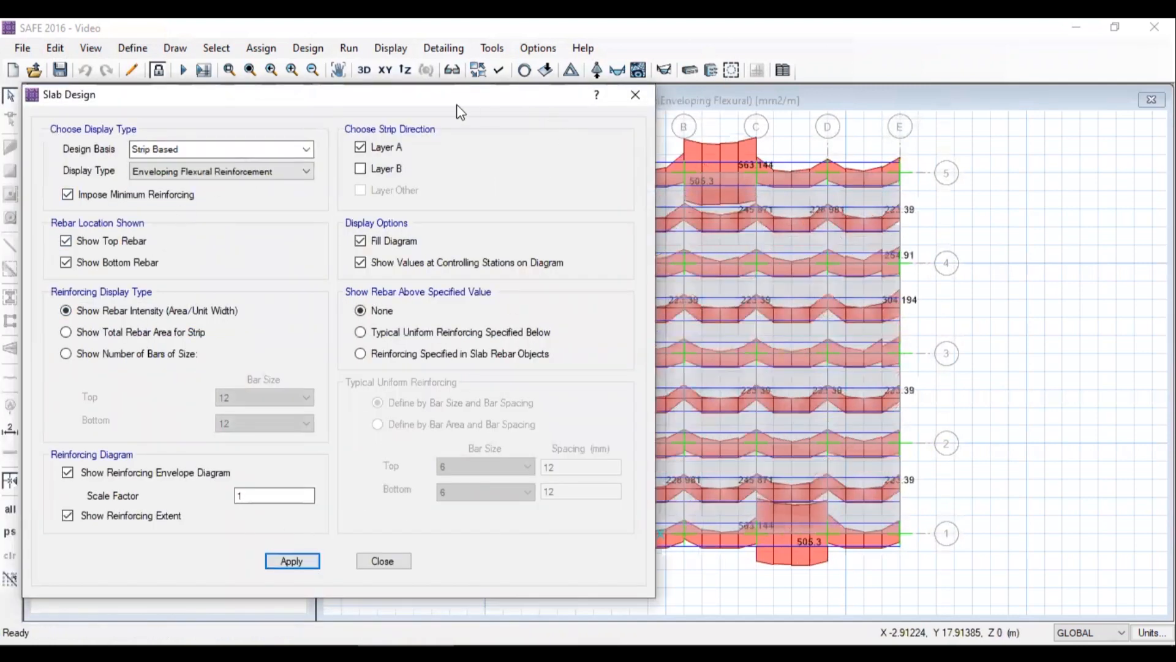
pyautogui.moveTo(489, 108); pyautogui.dragTo(406, 115)
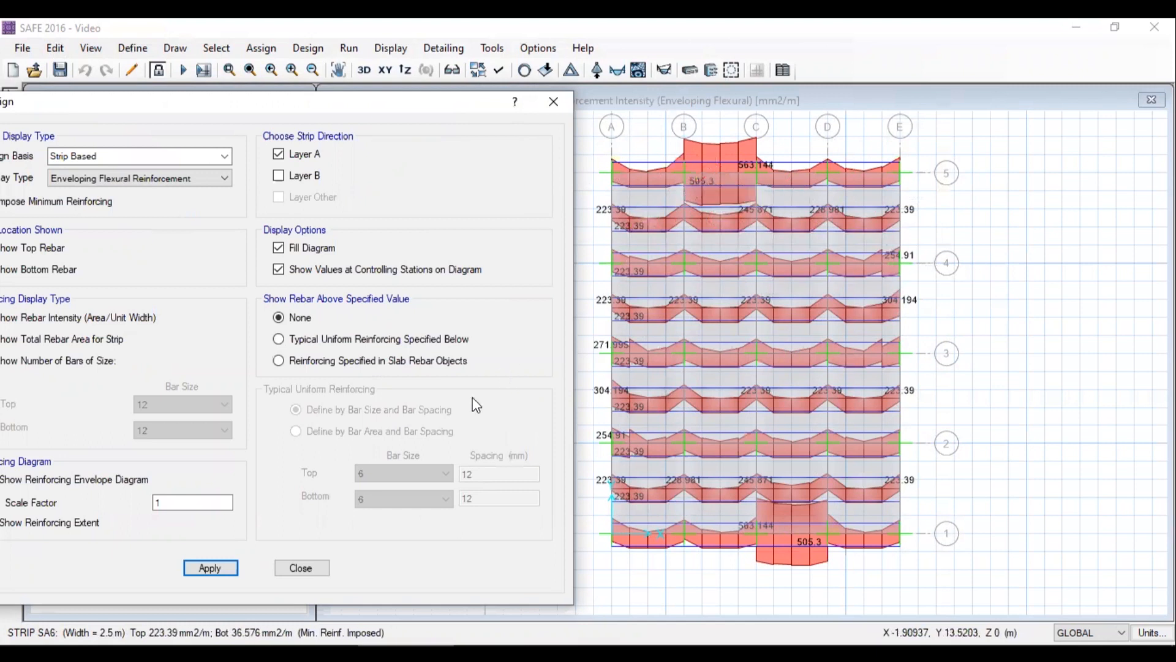
pyautogui.click(299, 568)
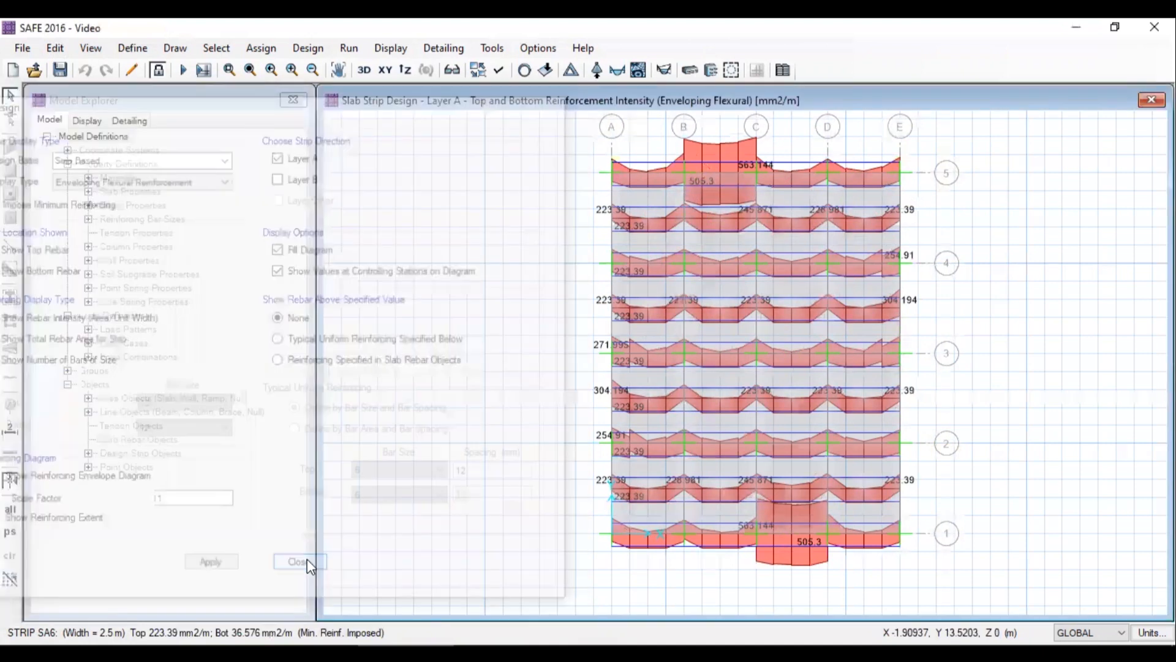
# Unlock the analyzed model and accept deleting its results so it can be edited
pyautogui.click(390, 48)
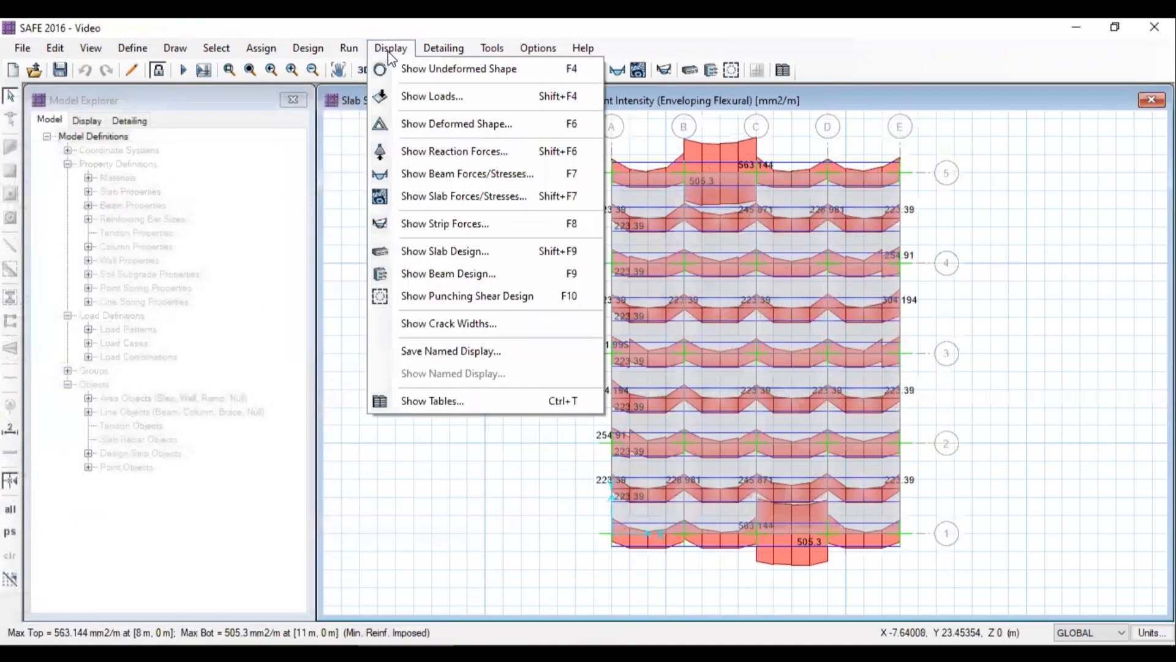
pyautogui.click(159, 70)
pyautogui.click(638, 399)
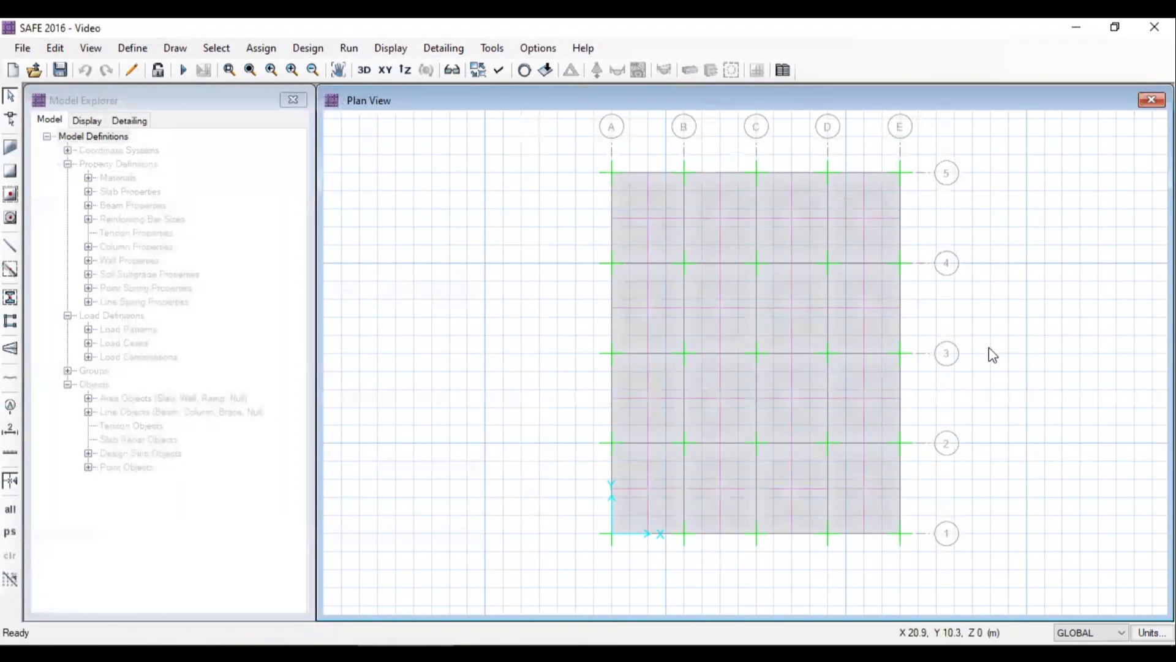
# Delete the interior beams along grid lines 2, 3, 4 and B, C, D, keeping the perimeter beams
pyautogui.click(781, 262)
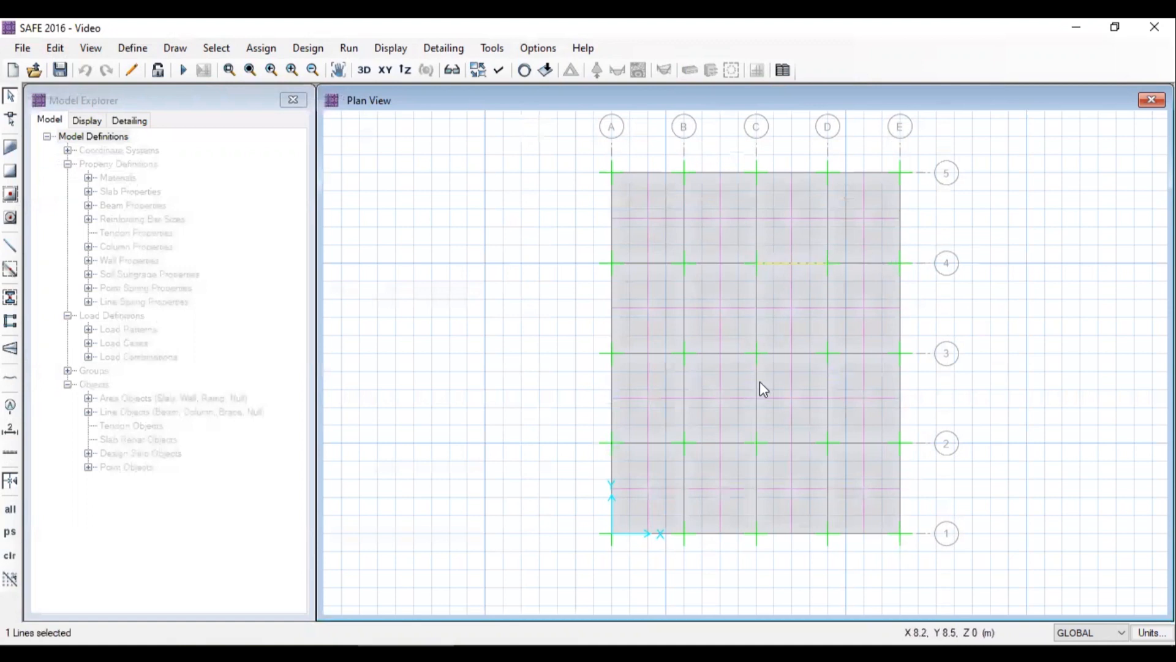
pyautogui.click(733, 262)
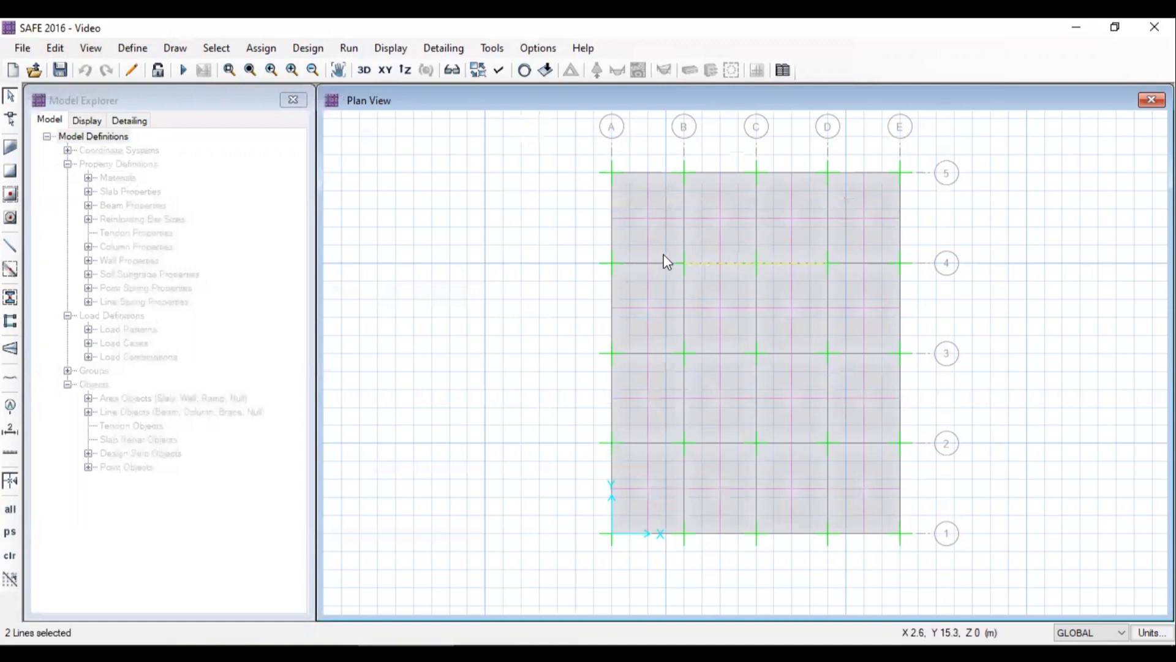
pyautogui.click(681, 238)
pyautogui.click(758, 231)
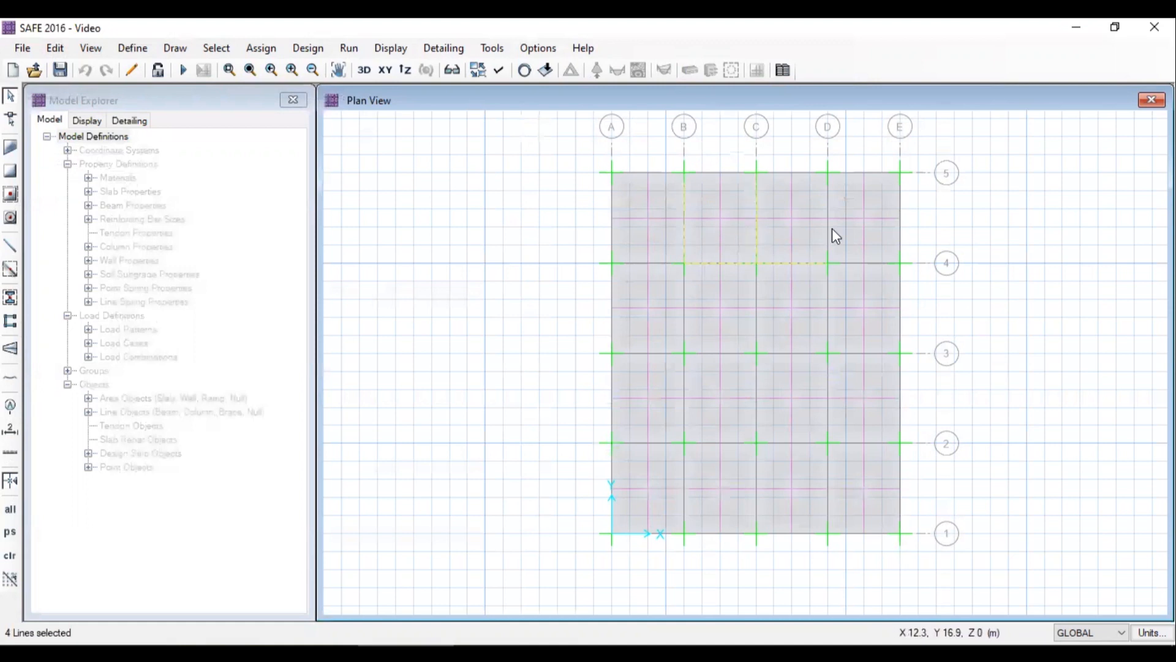
pyautogui.click(829, 327)
pyautogui.click(759, 323)
pyautogui.click(682, 326)
pyautogui.click(651, 263)
pyautogui.click(657, 354)
pyautogui.click(722, 354)
pyautogui.click(795, 354)
pyautogui.click(868, 354)
pyautogui.click(862, 443)
pyautogui.click(794, 443)
pyautogui.click(723, 443)
pyautogui.click(654, 442)
pyautogui.click(684, 410)
pyautogui.click(756, 409)
pyautogui.click(826, 411)
pyautogui.click(828, 497)
pyautogui.press('Delete')
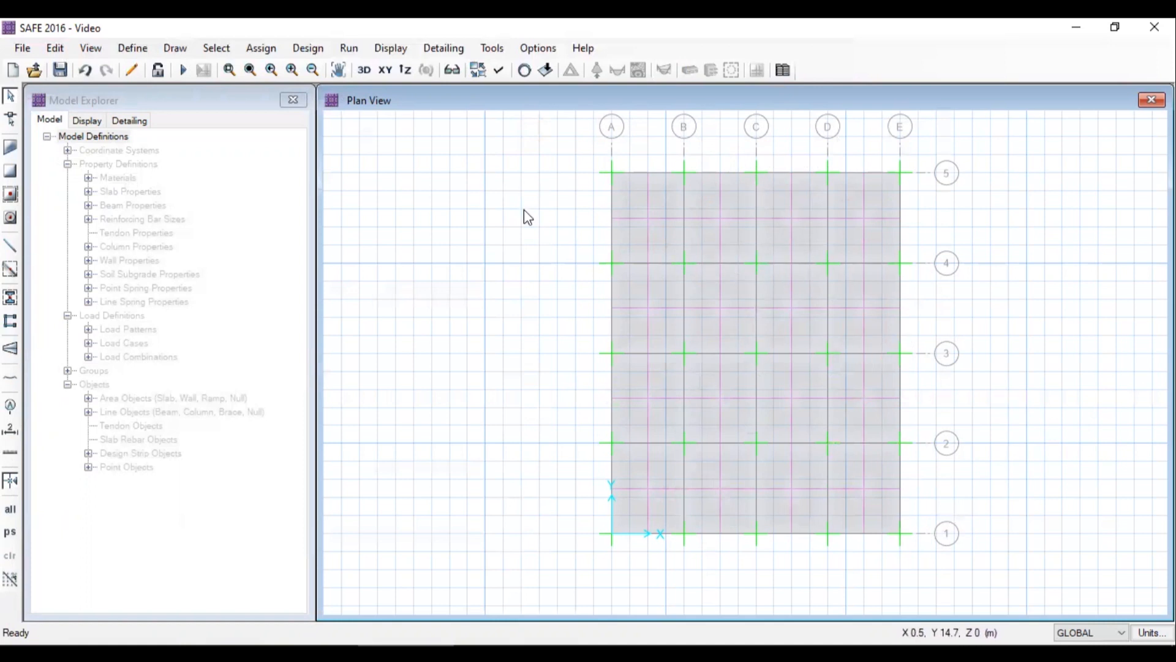
# Run the analysis and design again for the modified floor, and display the punching shear design
pyautogui.click(358, 49)
pyautogui.click(417, 90)
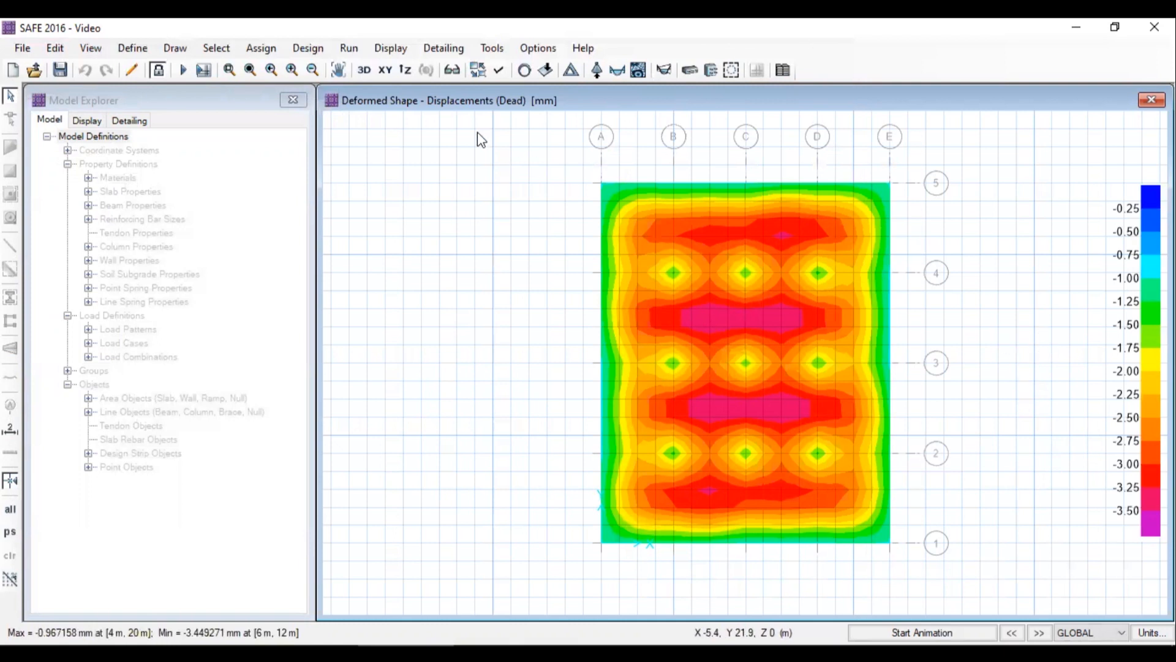
pyautogui.click(392, 49)
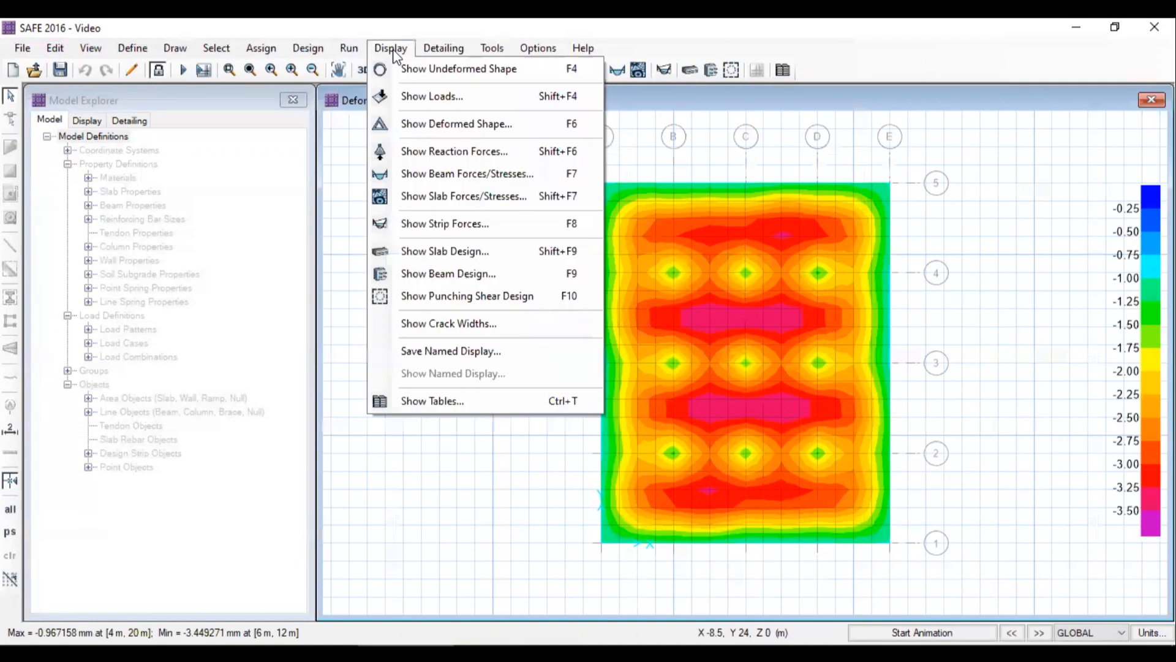
pyautogui.click(476, 299)
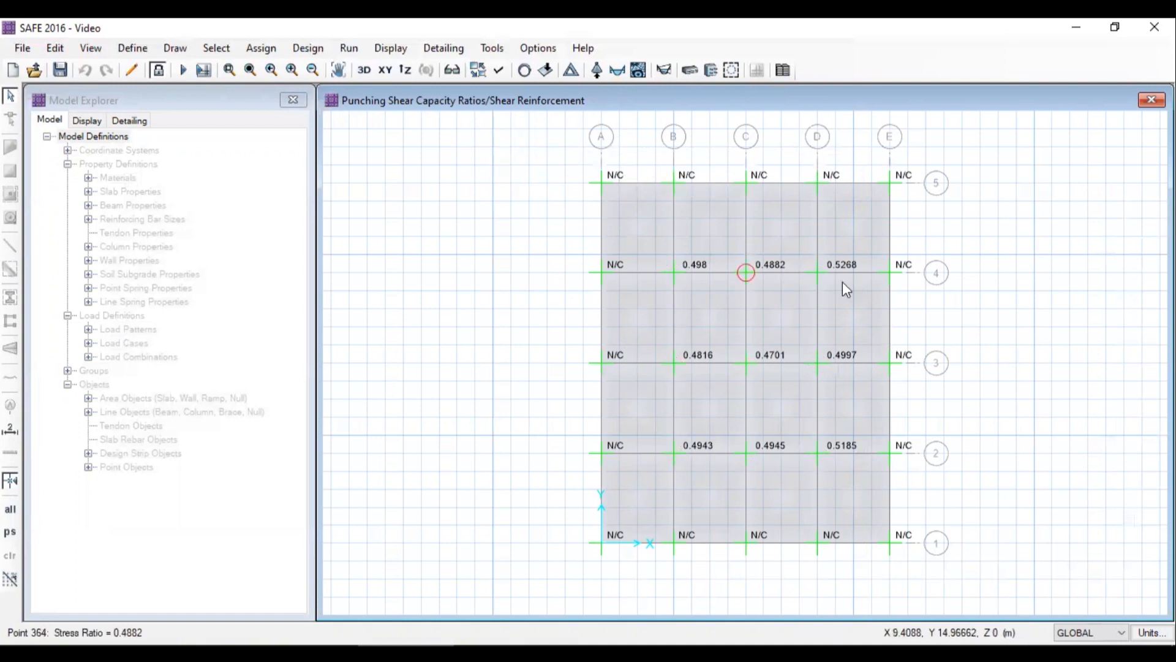
# Examine the punching shear ratios at the interior columns and review the design details of the column at grid B-3
pyautogui.scroll(1, 817, 402)
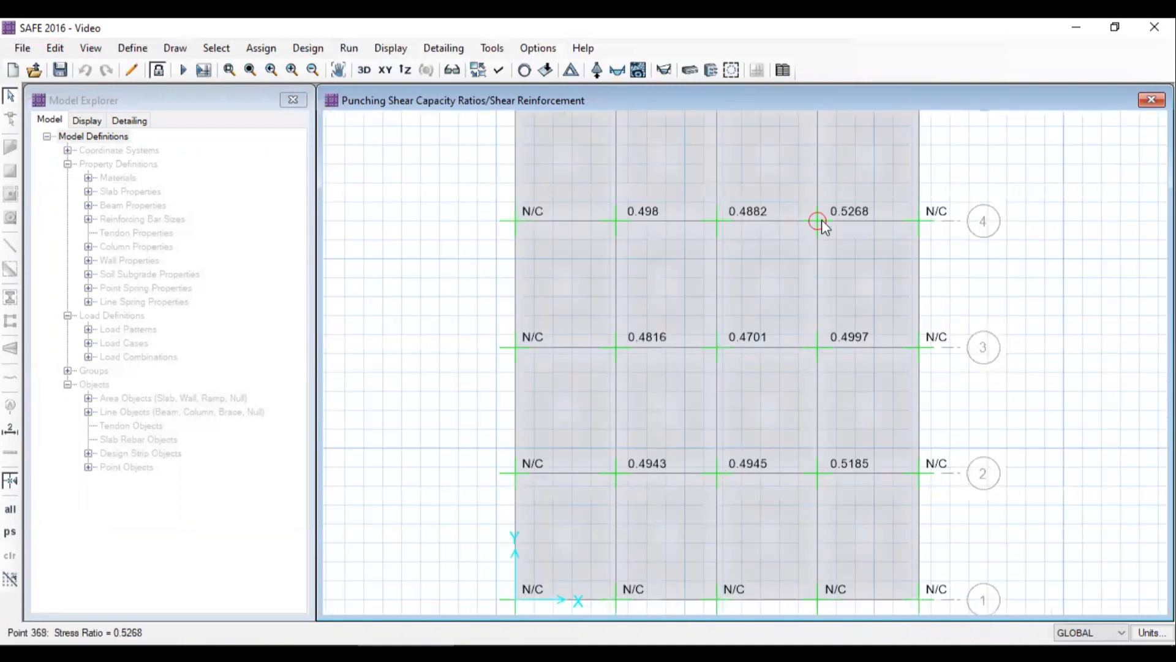
pyautogui.moveTo(756, 235); pyautogui.dragTo(666, 280, button='middle')
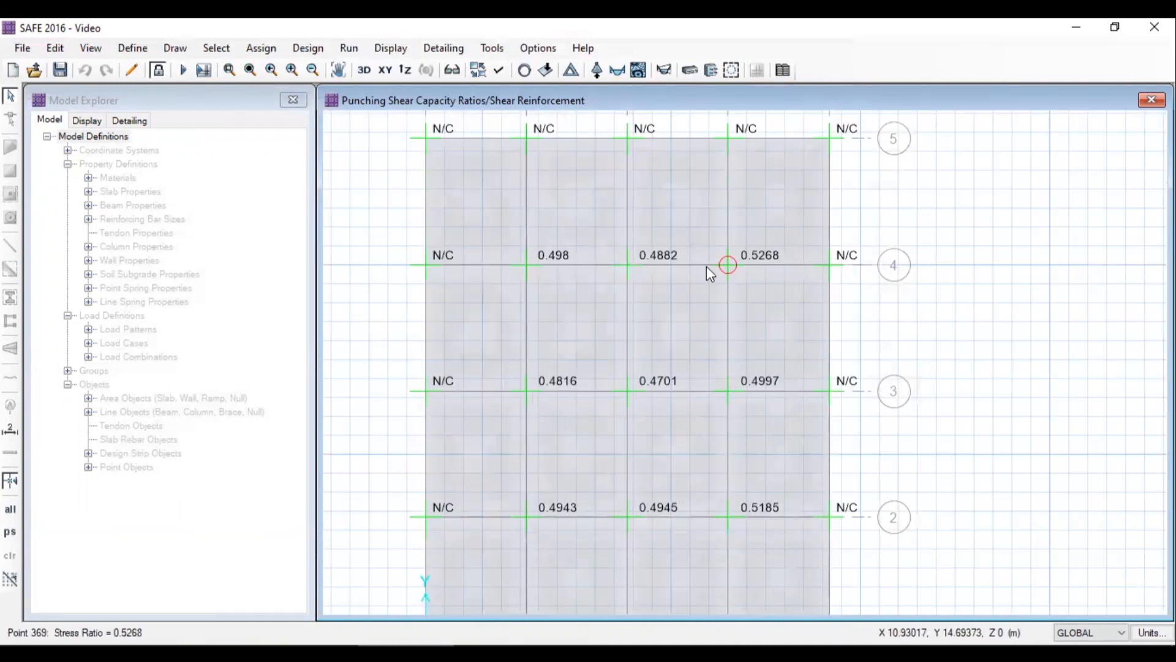
pyautogui.rightClick(526, 393)
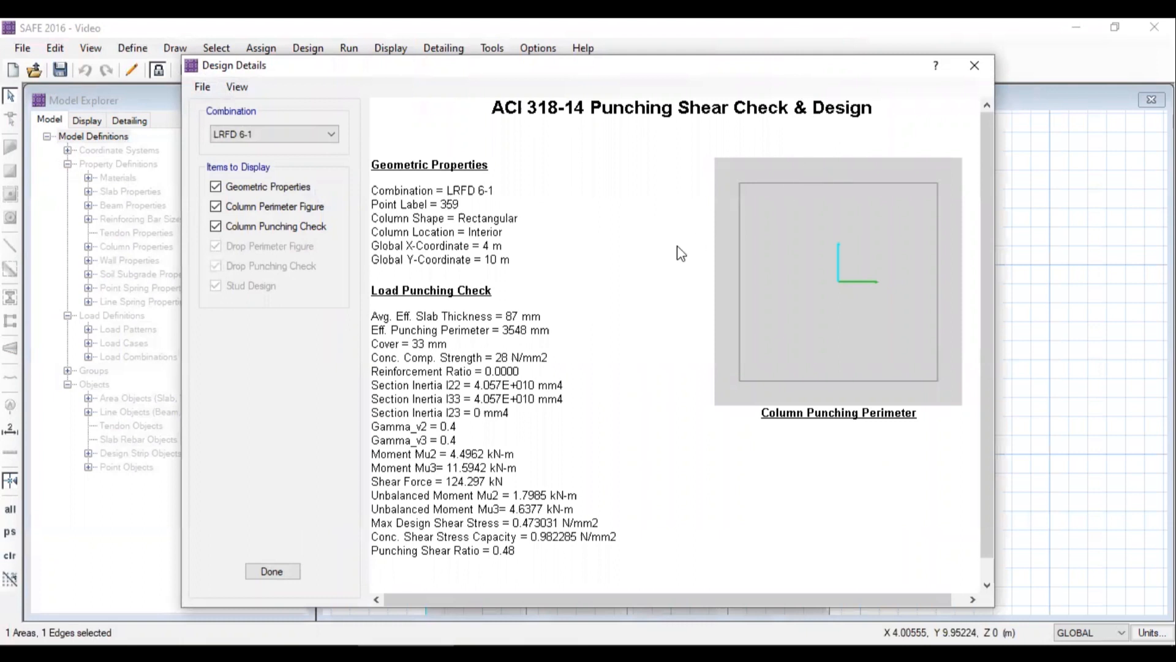
pyautogui.scroll(-1, 599, 340)
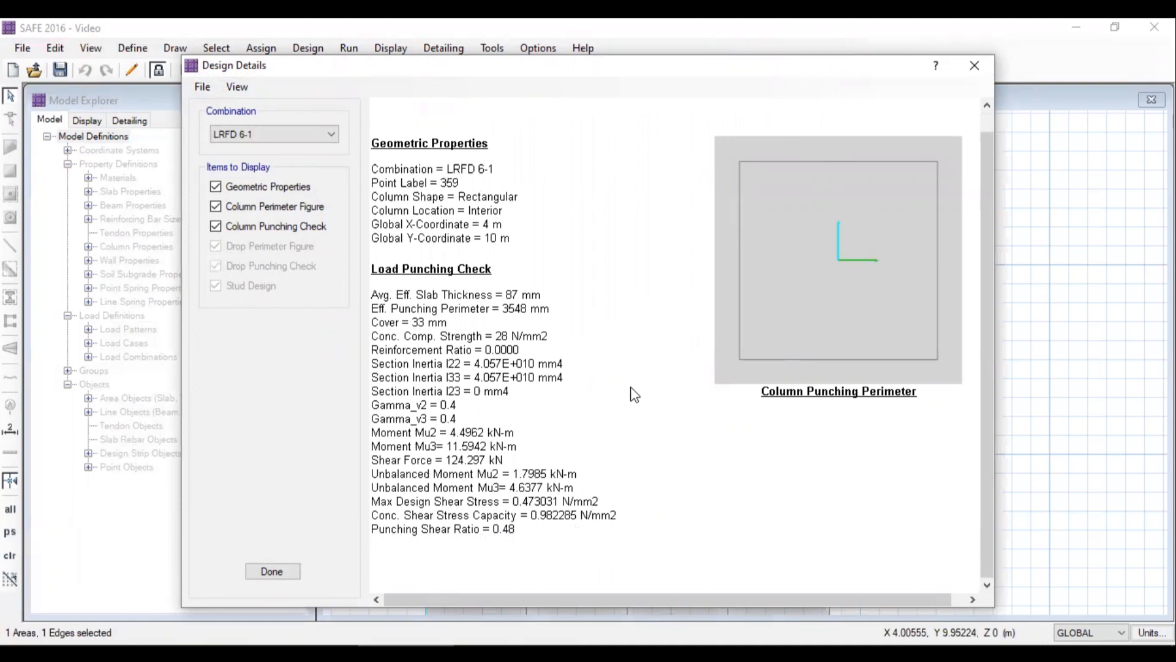
pyautogui.click(976, 64)
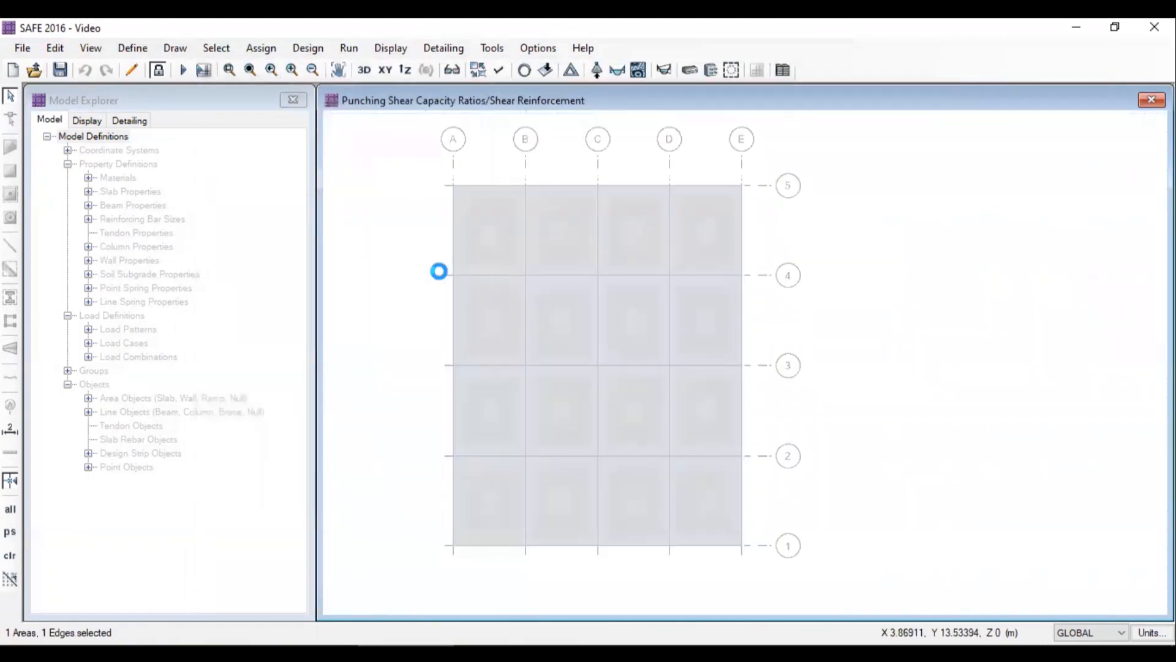
pyautogui.moveTo(397, 275); pyautogui.dragTo(480, 288, button='middle')
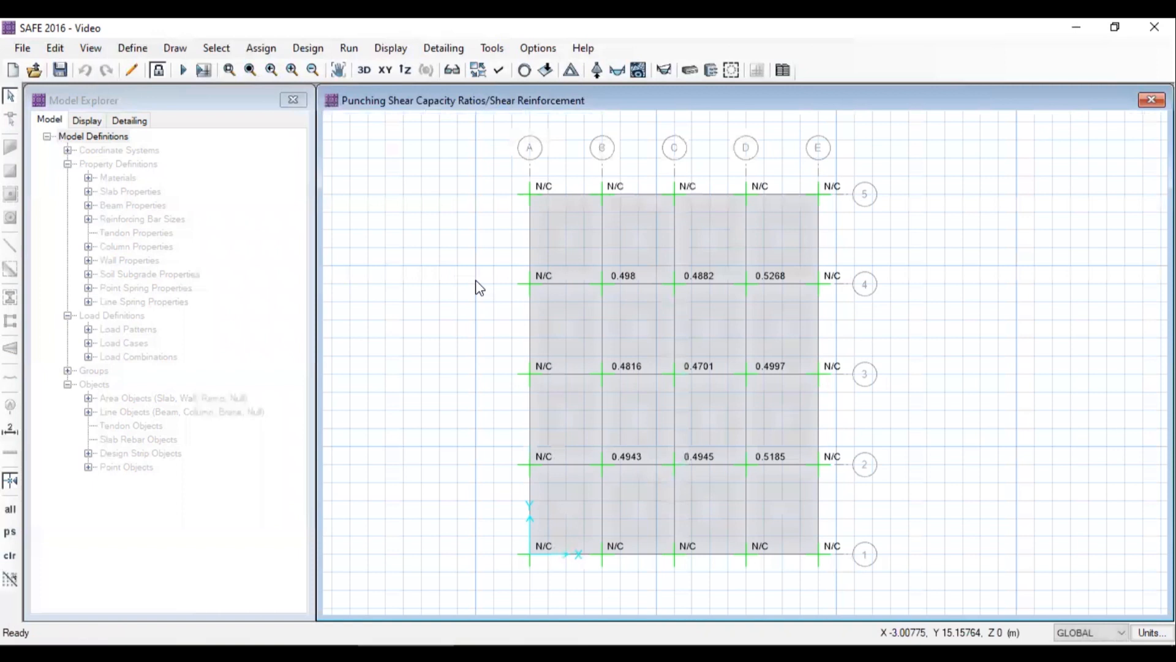